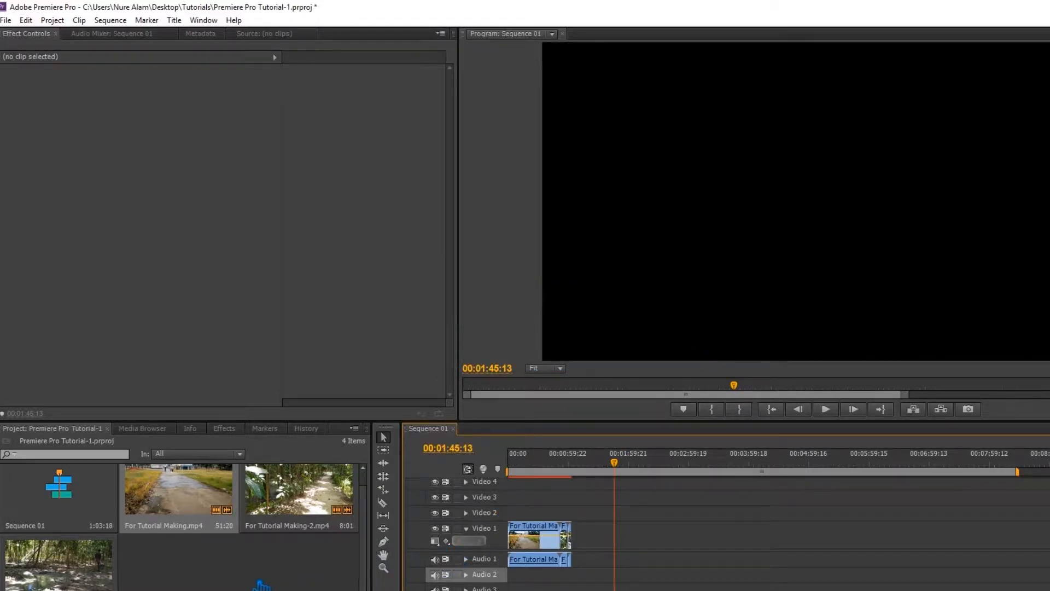
- Pull the end of the sequence's work area in to near the end of the last clip on Video 1
{"action": "left_click_drag", "start_coordinate": [626, 467], "coordinate": [584, 481]}
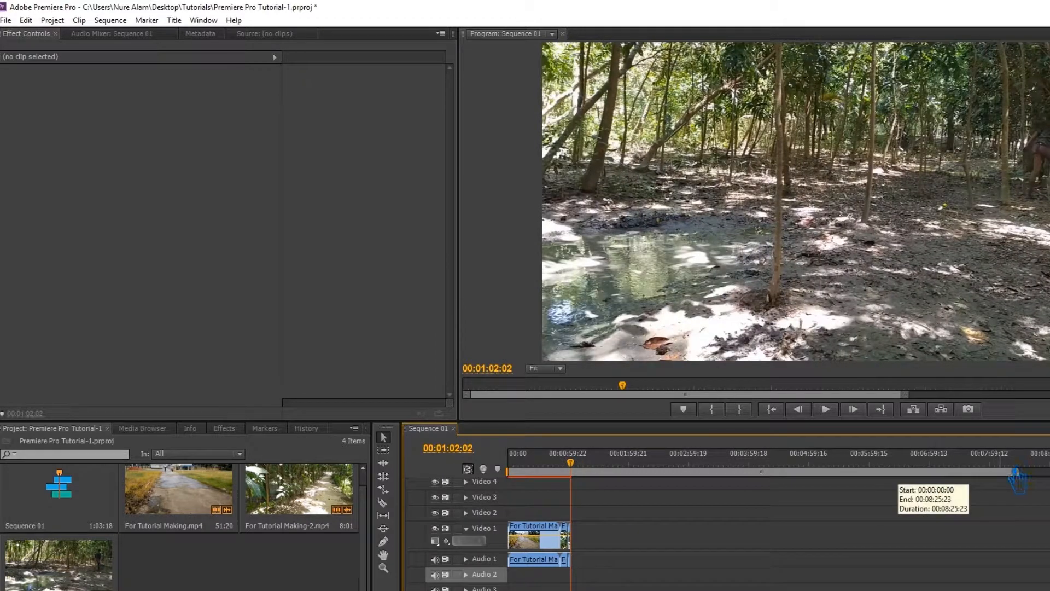
{"action": "left_click_drag", "start_coordinate": [1017, 472], "coordinate": [586, 502]}
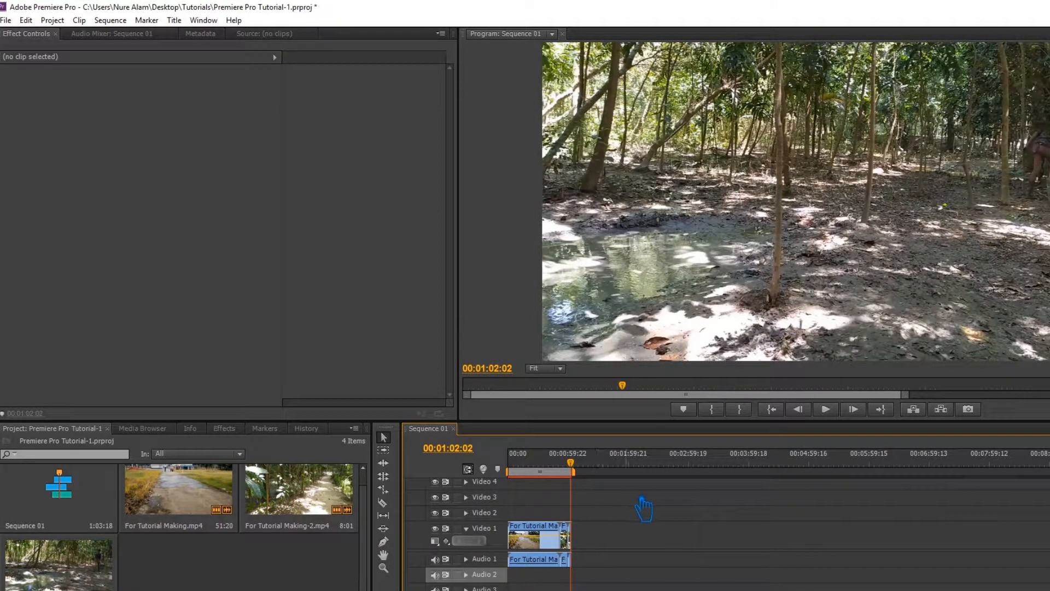
{"action": "key", "text": "equal"}
{"action": "key", "text": "equal"}
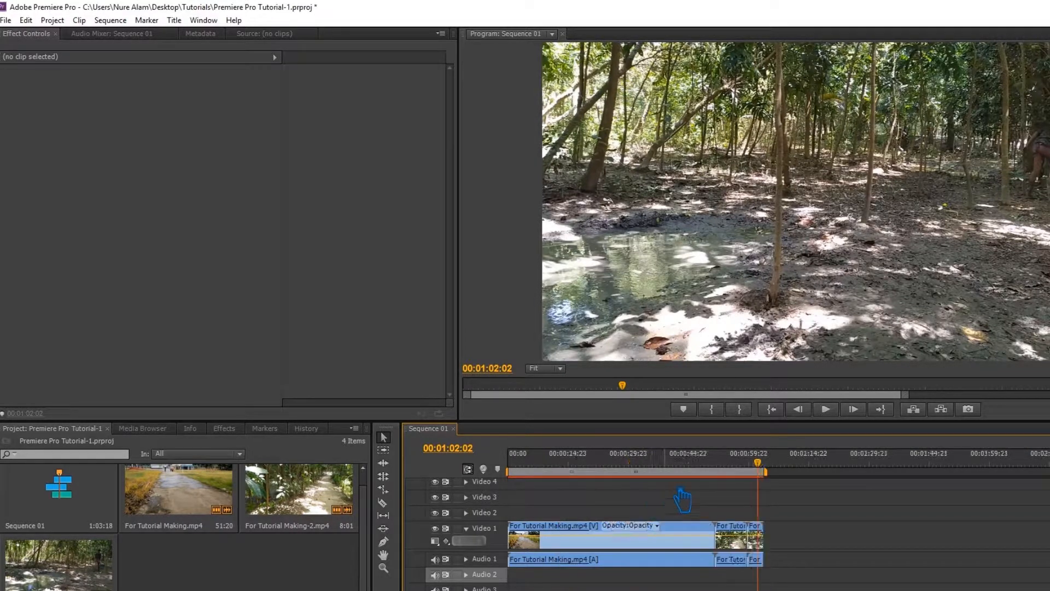
{"action": "key", "text": "equal"}
{"action": "key", "text": "equal"}
{"action": "left_click_drag", "start_coordinate": [859, 484], "coordinate": [849, 481]}
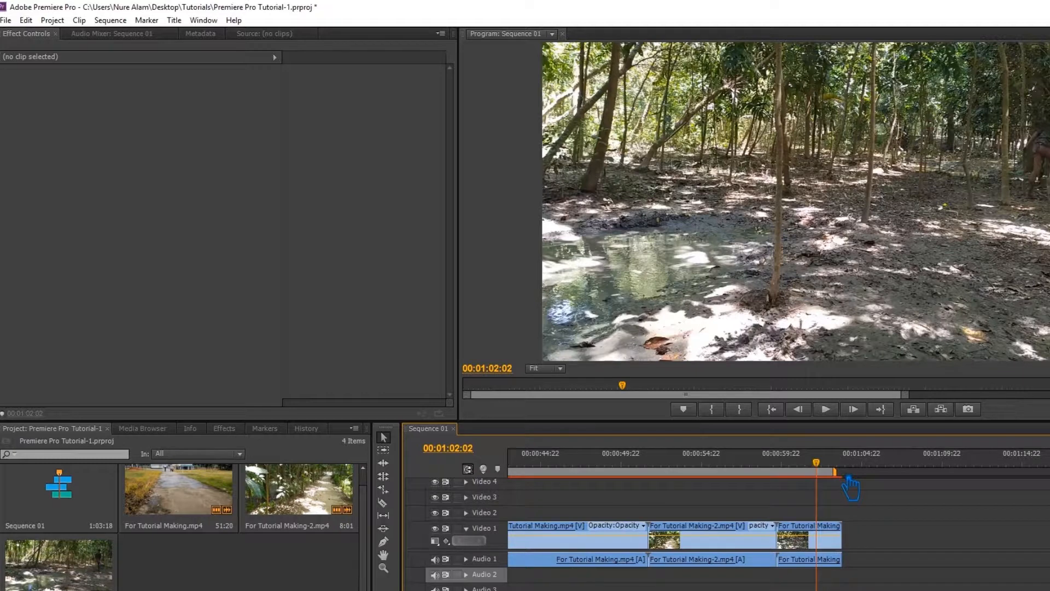
- Fine-tune the work area to end with the last clip, at 00:01:03:16, and save the project
{"action": "key", "text": "equal"}
{"action": "key", "text": "equal"}
{"action": "key", "text": "equal"}
{"action": "key", "text": "equal"}
{"action": "key", "text": "equal"}
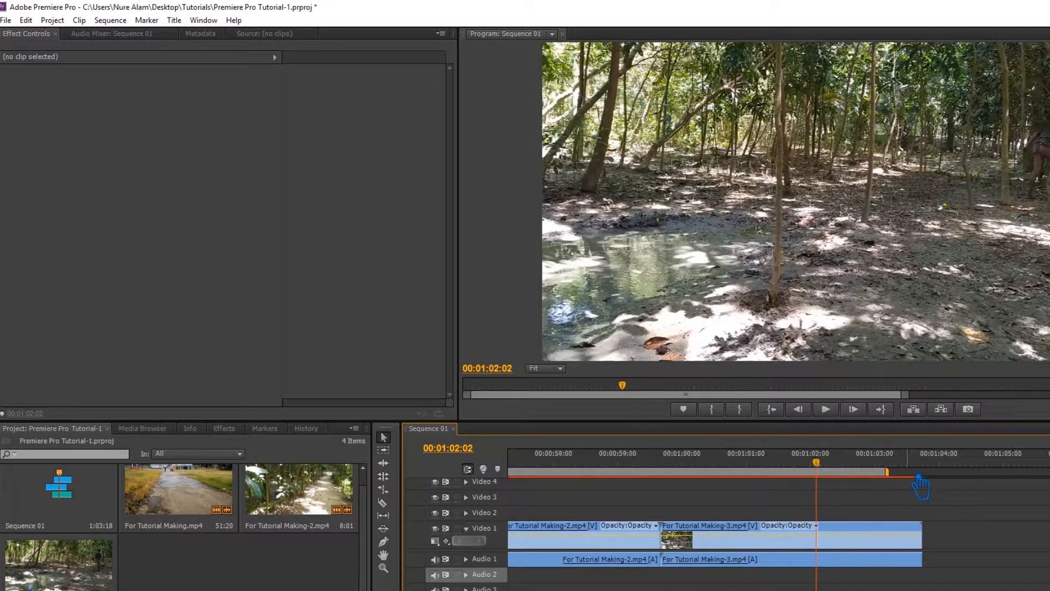
{"action": "key", "text": "minus"}
{"action": "key", "text": "minus"}
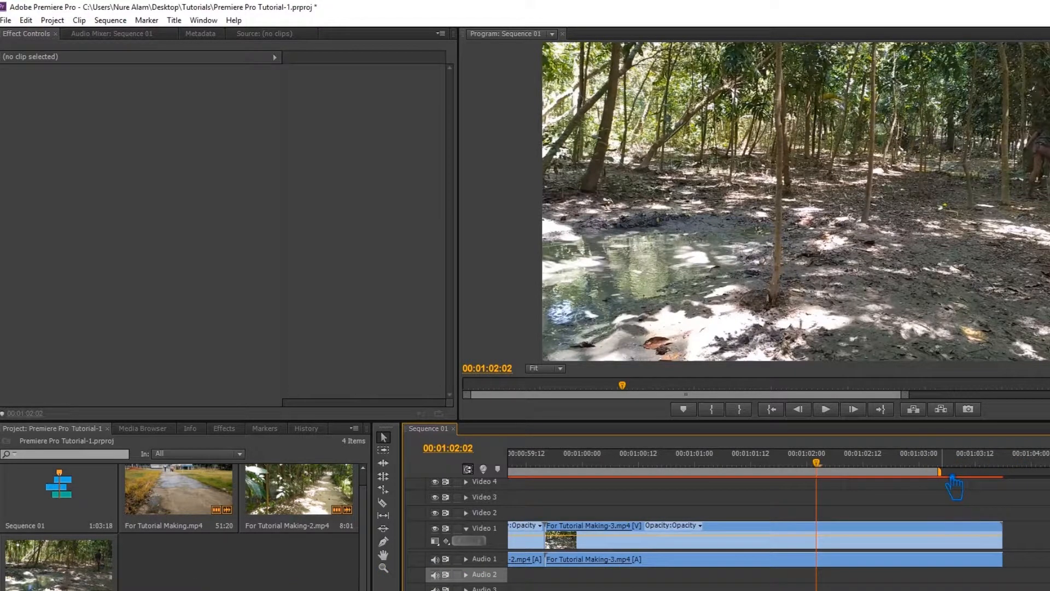
{"action": "left_click_drag", "start_coordinate": [953, 486], "coordinate": [1009, 489]}
{"action": "key", "text": "ctrl+s"}
{"action": "key", "text": "minus"}
{"action": "key", "text": "minus"}
{"action": "key", "text": "minus"}
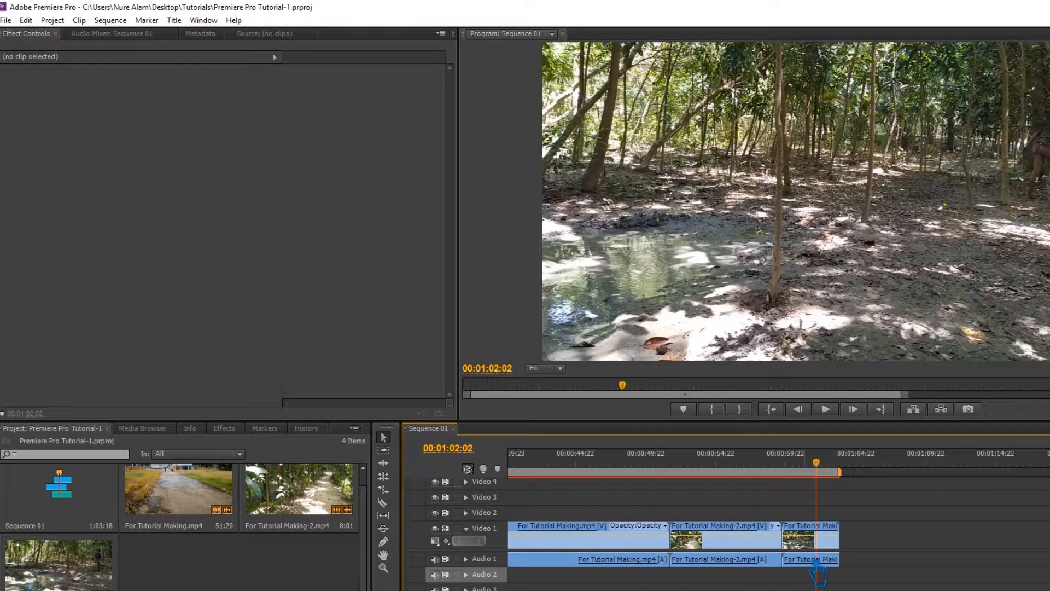
{"action": "key", "text": "minus"}
{"action": "key", "text": "minus"}
{"action": "key", "text": "minus"}
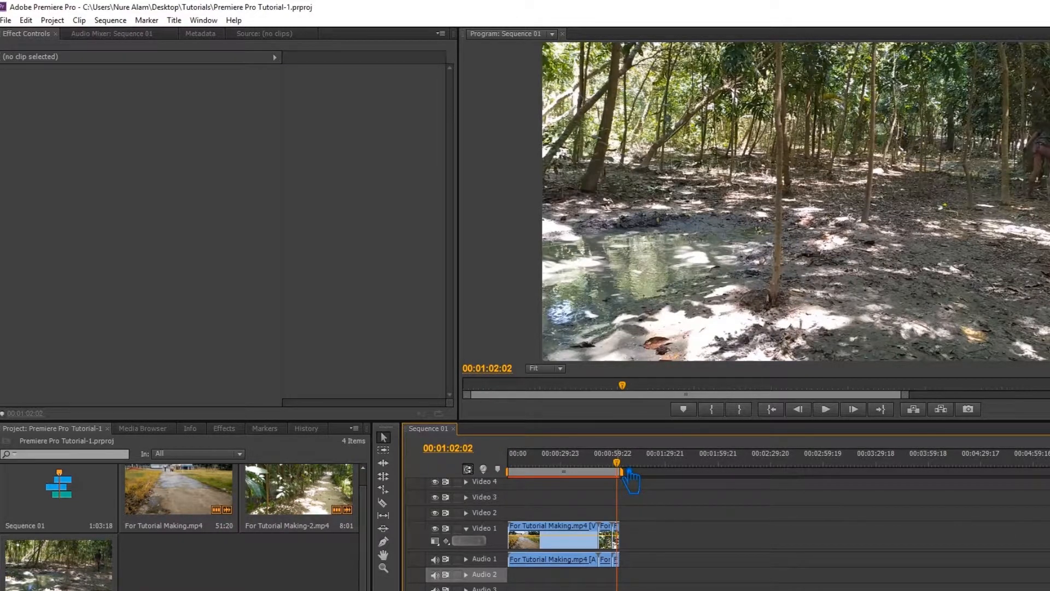
{"action": "key", "text": "ctrl+s"}
- Play the sequence from the beginning and return the playhead to 00:00:00:00
{"action": "left_click_drag", "start_coordinate": [621, 466], "coordinate": [493, 473]}
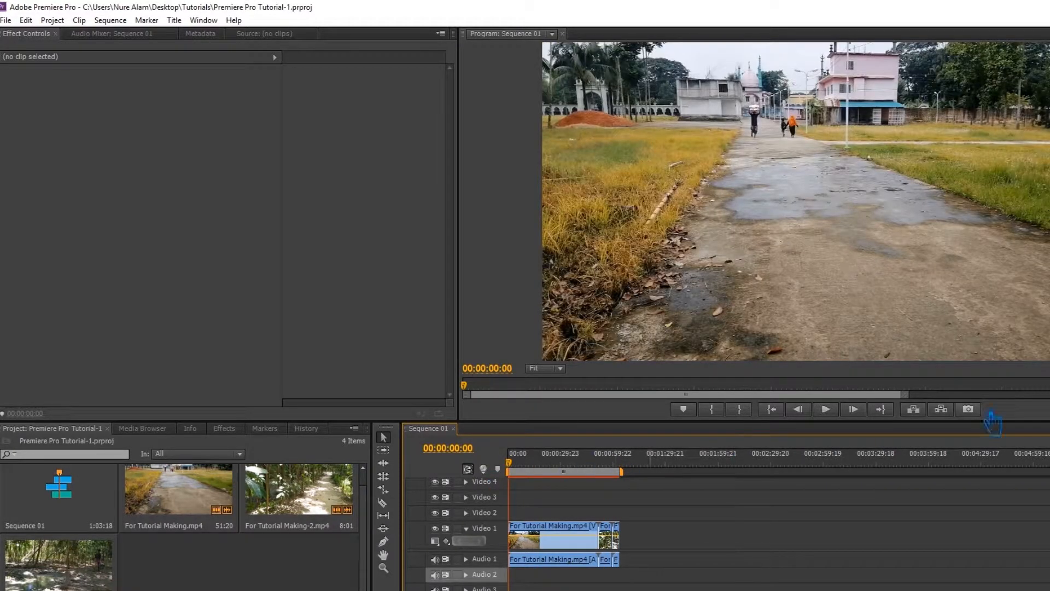
{"action": "left_click", "coordinate": [834, 414]}
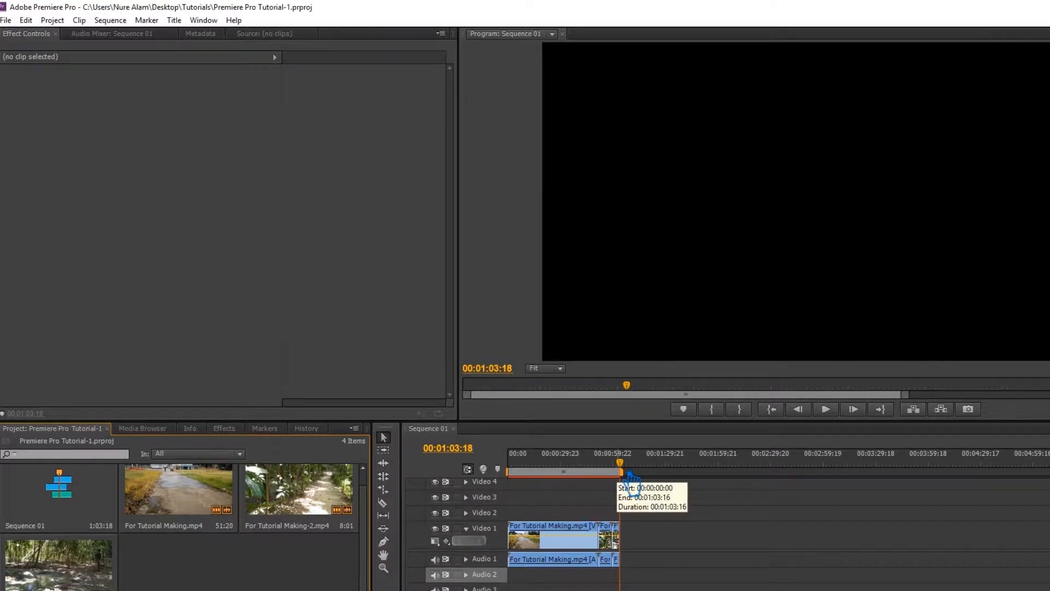
{"action": "left_click_drag", "start_coordinate": [633, 473], "coordinate": [515, 473]}
{"action": "key", "text": "space"}
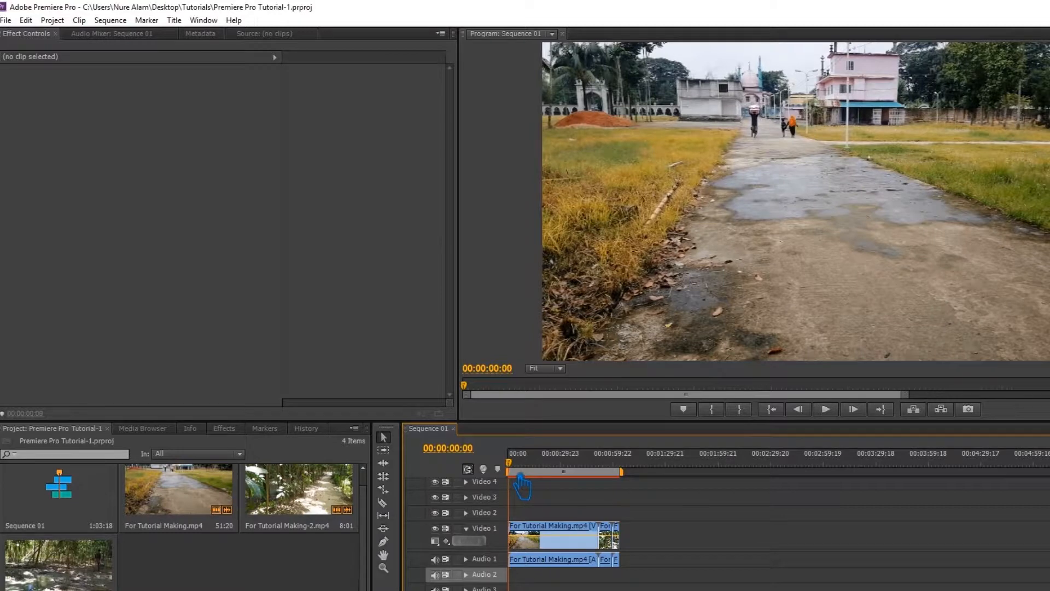
{"action": "mouse_move", "coordinate": [530, 474]}
{"action": "left_mouse_down"}
{"action": "mouse_move", "coordinate": [570, 473]}
{"action": "mouse_move", "coordinate": [522, 473]}
{"action": "left_mouse_up"}
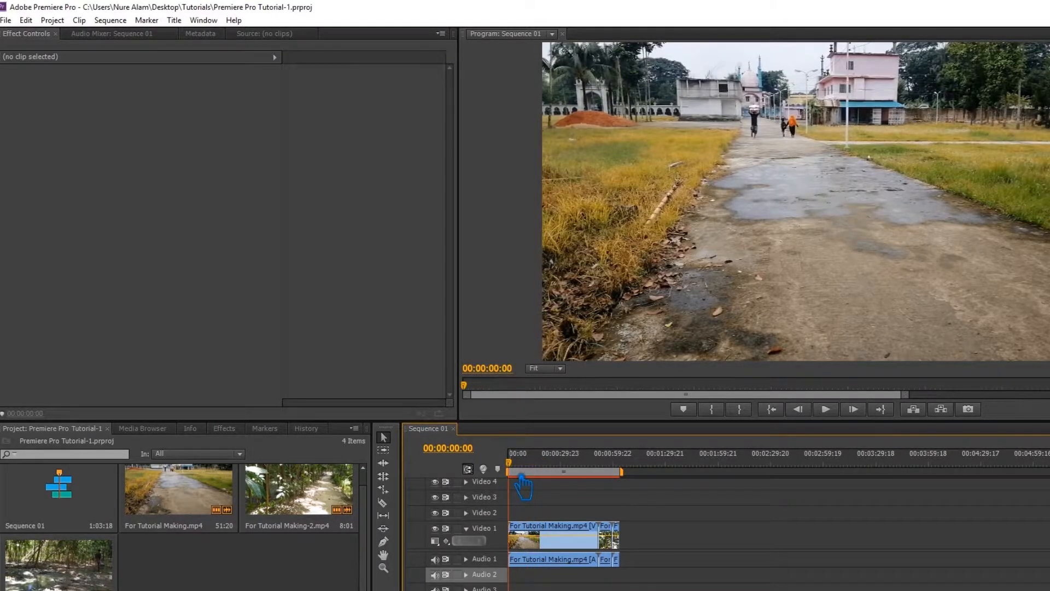
- Try reversing the For Tutorial Making.mp4 clip at a faster speed, preview it and undo the change
{"action": "left_click", "coordinate": [558, 560]}
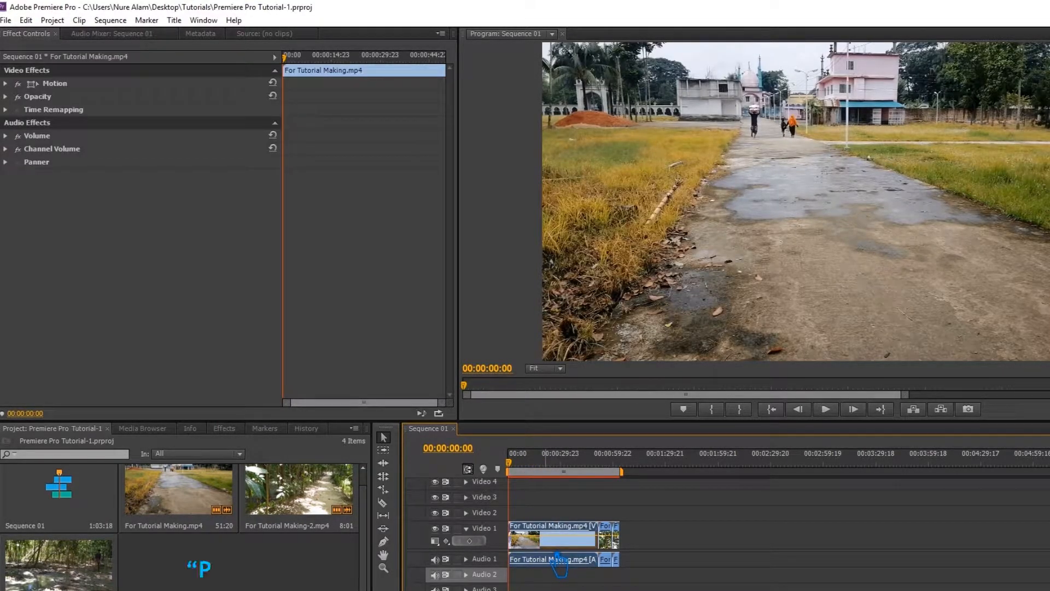
{"action": "right_click", "coordinate": [557, 559]}
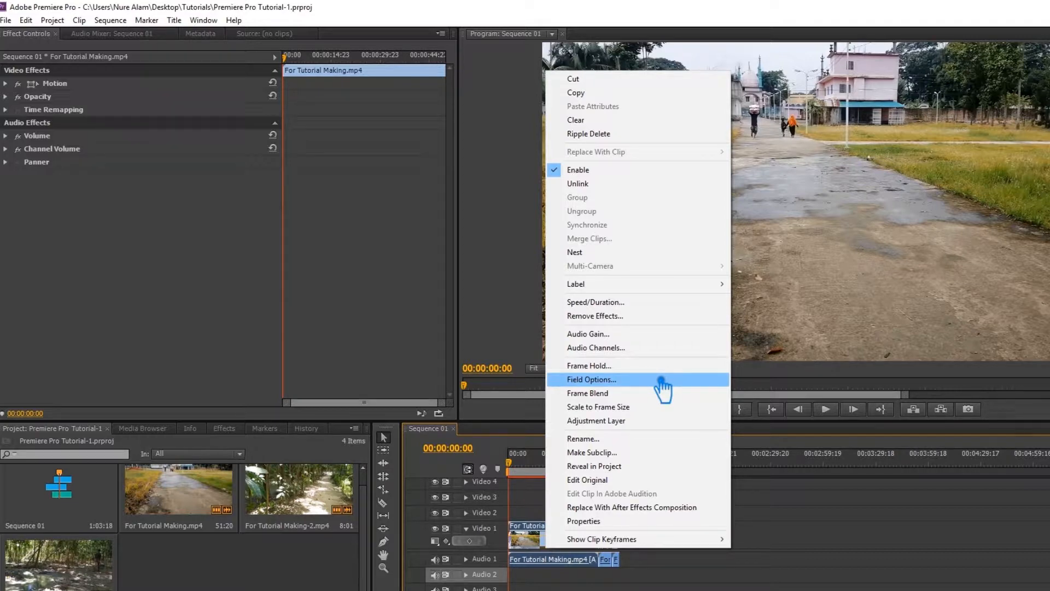
{"action": "left_click", "coordinate": [638, 302]}
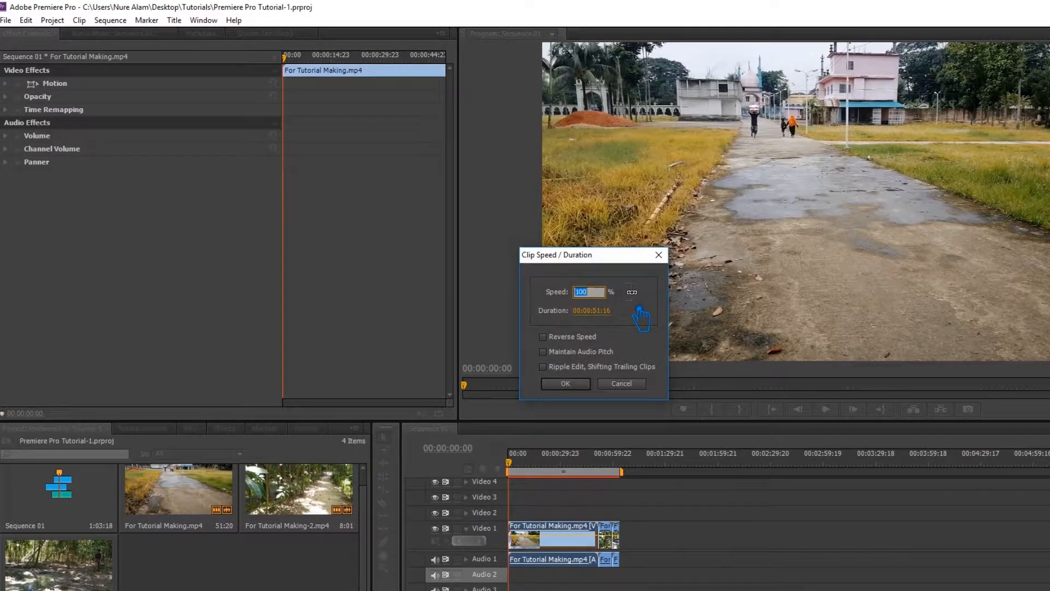
{"action": "left_click", "coordinate": [554, 342]}
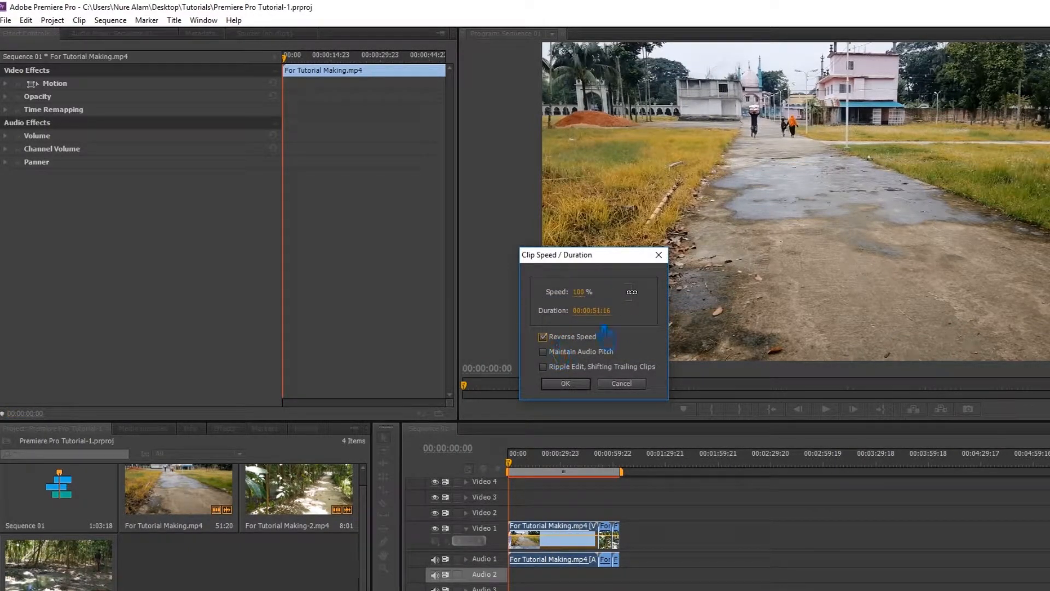
{"action": "left_click", "coordinate": [587, 298]}
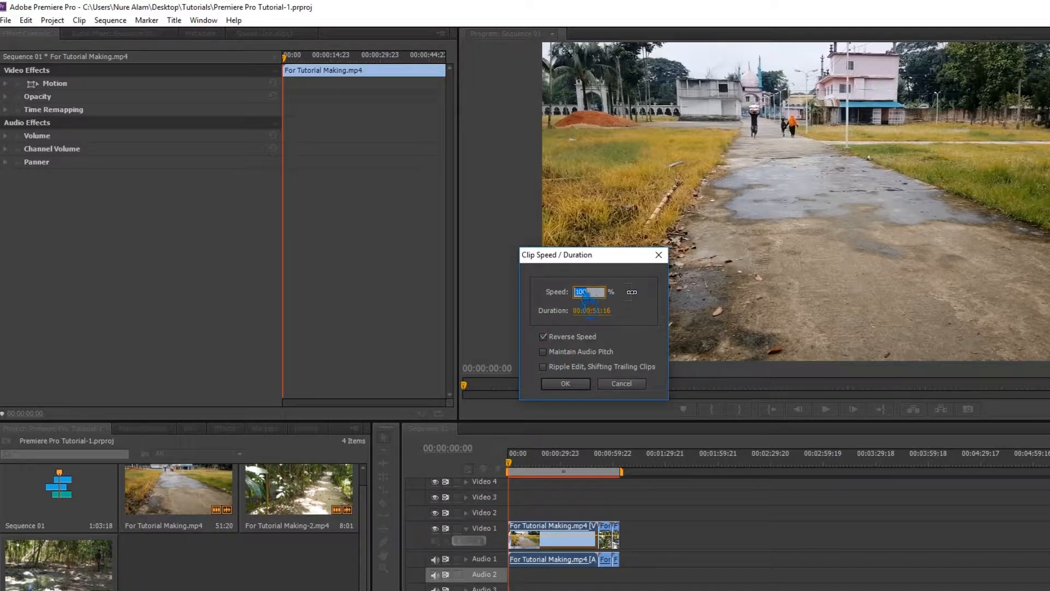
{"action": "left_click", "coordinate": [646, 318]}
{"action": "left_click", "coordinate": [588, 298]}
{"action": "left_click", "coordinate": [580, 386]}
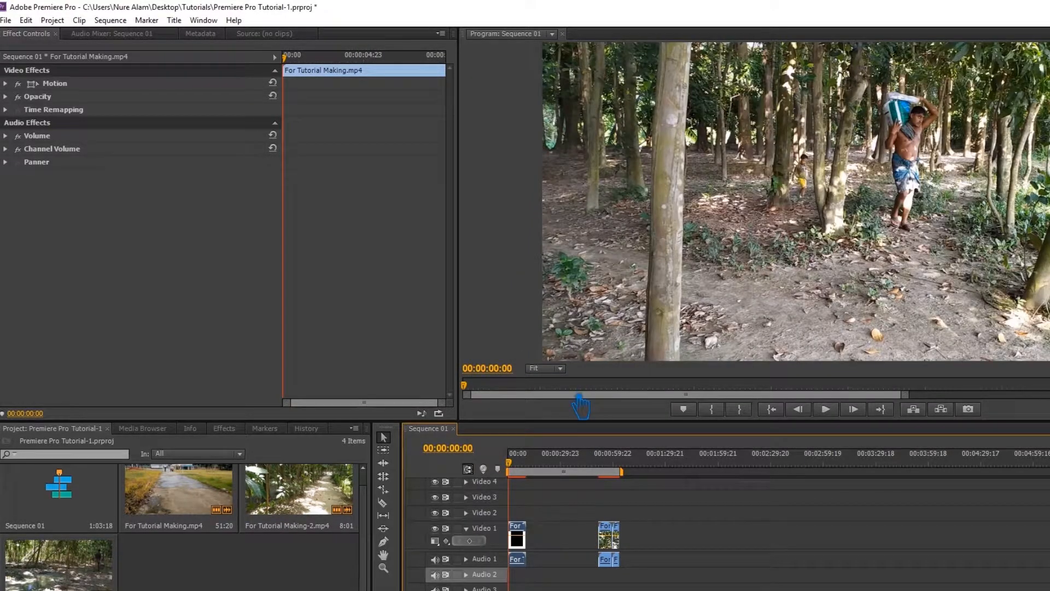
{"action": "key", "text": "space"}
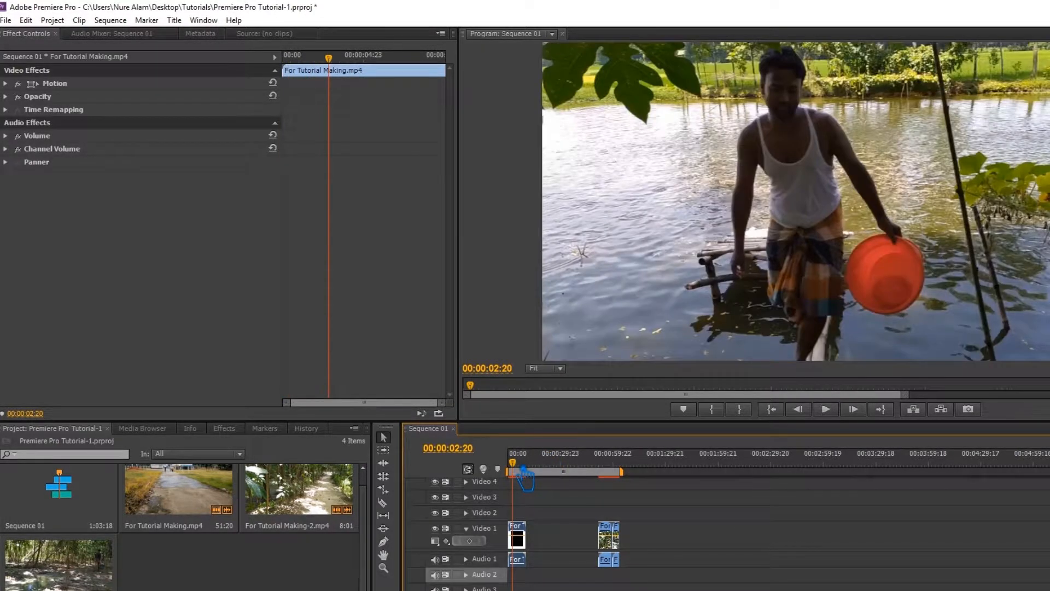
{"action": "key", "text": "ctrl+z"}
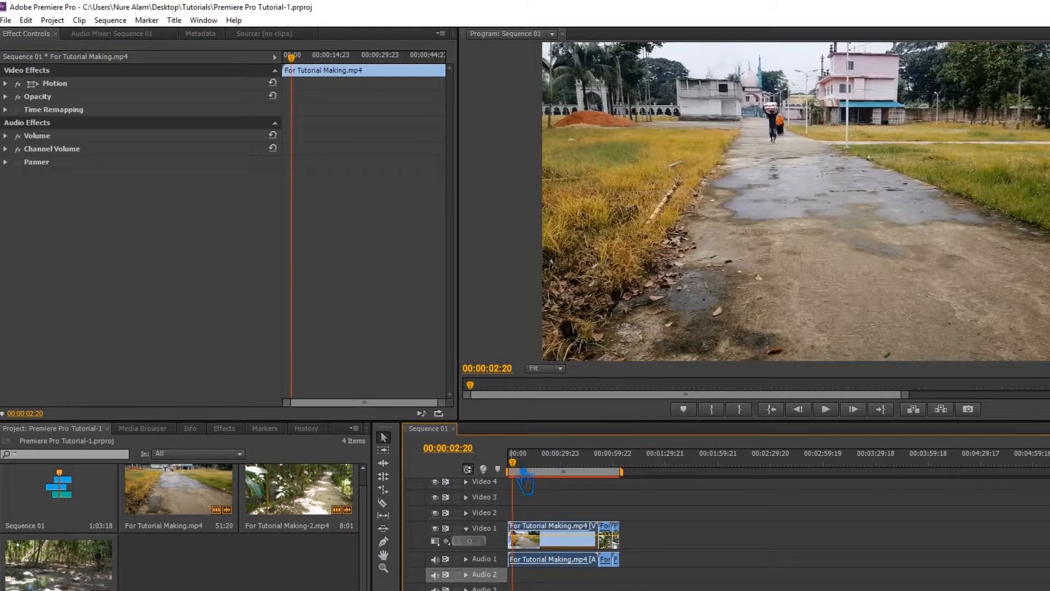
- Move the second and third clips together further along the timeline, leaving a wide gap after For Tutorial Making.mp4
{"action": "left_click", "coordinate": [647, 564]}
{"action": "left_click", "coordinate": [607, 540]}
{"action": "left_click_drag", "start_coordinate": [621, 558], "coordinate": [801, 562]}
- Open the speed and duration settings of the For Tutorial Making.mp4 clip and enable Reverse Speed
{"action": "left_click", "coordinate": [564, 544]}
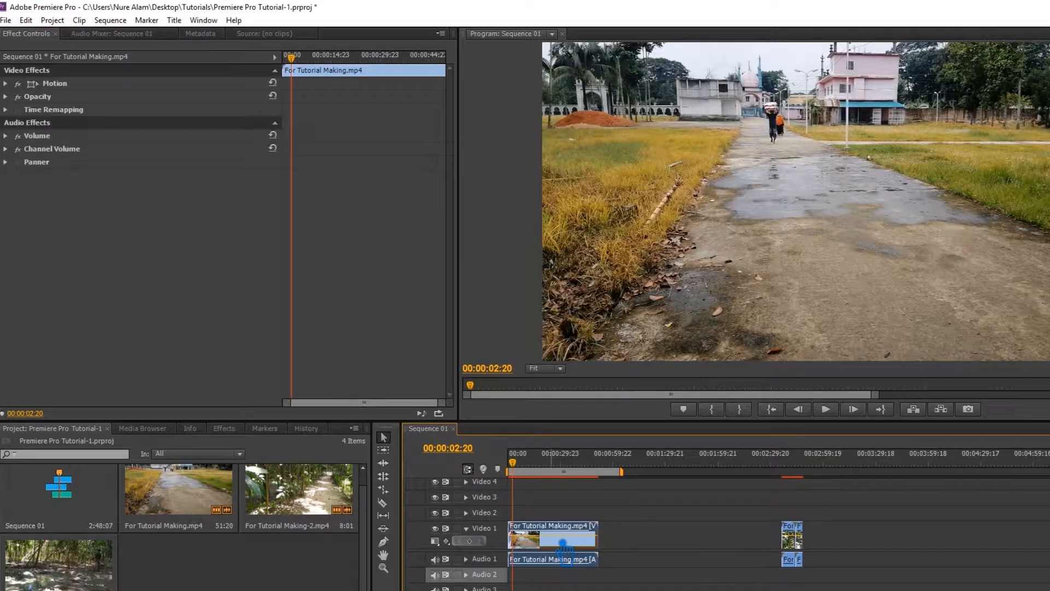
{"action": "right_click", "coordinate": [563, 544]}
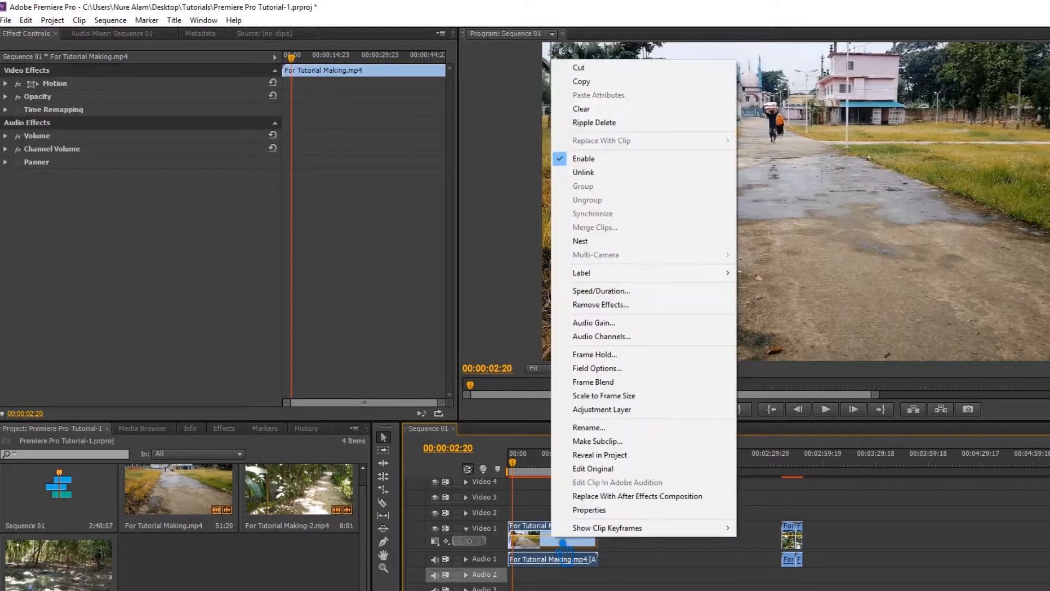
{"action": "left_click", "coordinate": [642, 292]}
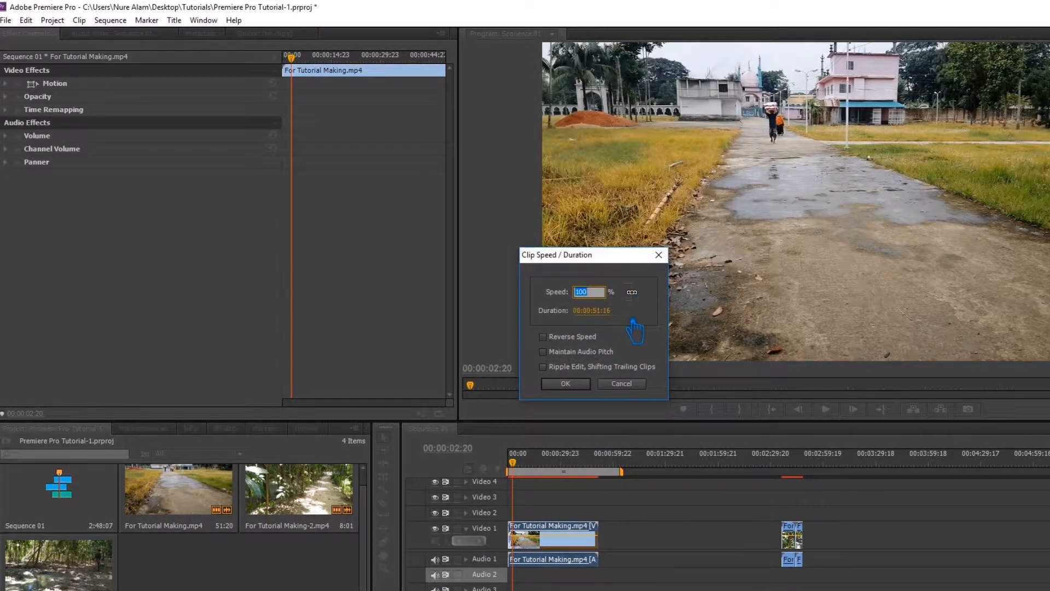
{"action": "left_click", "coordinate": [552, 337]}
{"action": "left_click", "coordinate": [590, 298]}
{"action": "left_click", "coordinate": [607, 318]}
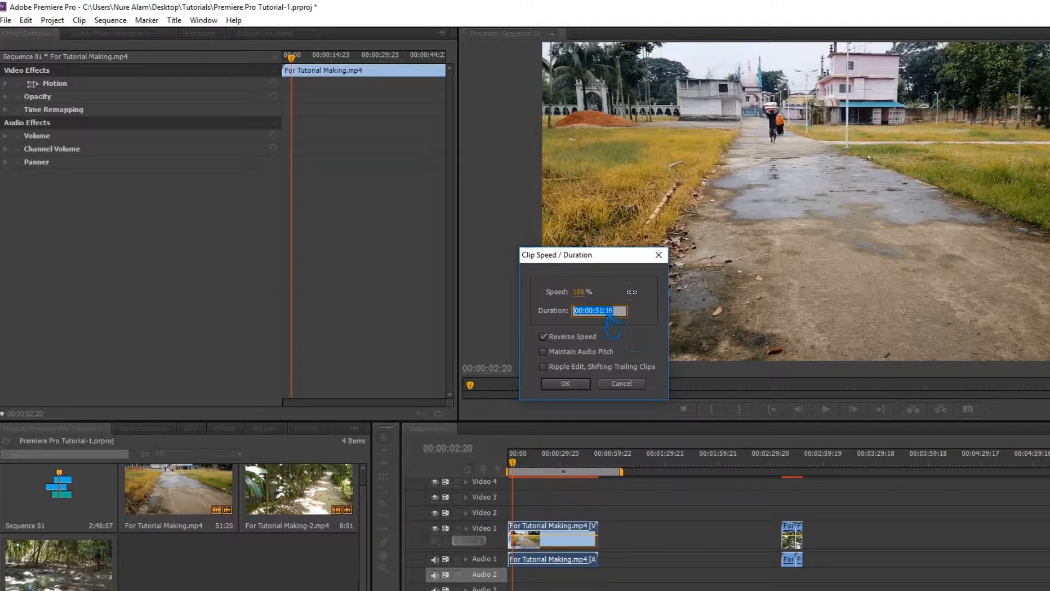
- Try clip speeds of 200, 50 and 300 percent and compare the resulting durations
{"action": "left_click", "coordinate": [587, 293]}
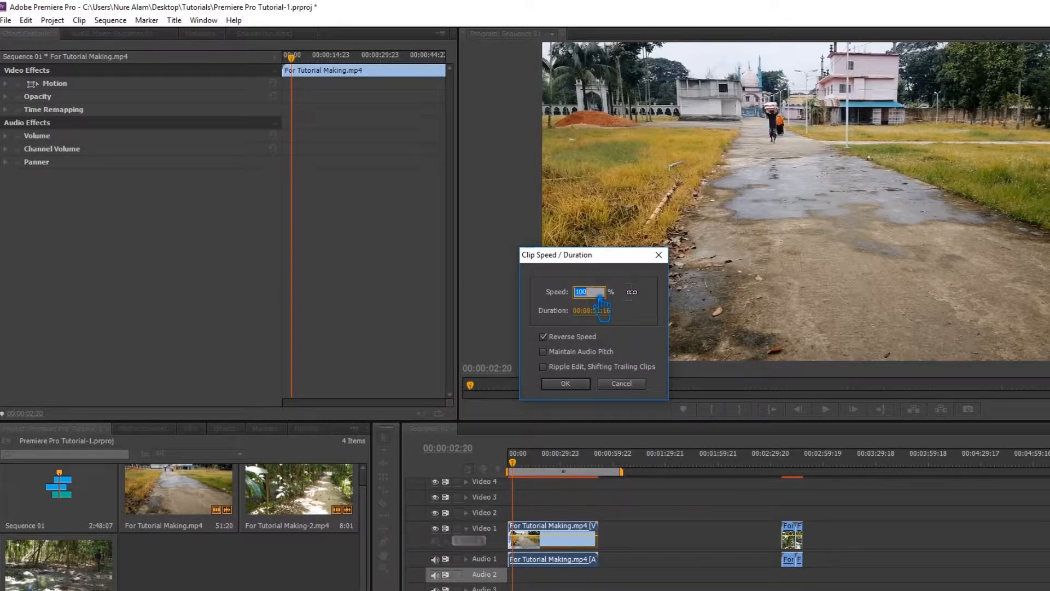
{"action": "type", "text": "200"}
{"action": "left_click_drag", "start_coordinate": [602, 294], "coordinate": [574, 294]}
{"action": "type", "text": "50"}
{"action": "left_click_drag", "start_coordinate": [599, 294], "coordinate": [554, 295]}
{"action": "left_click", "coordinate": [596, 310]}
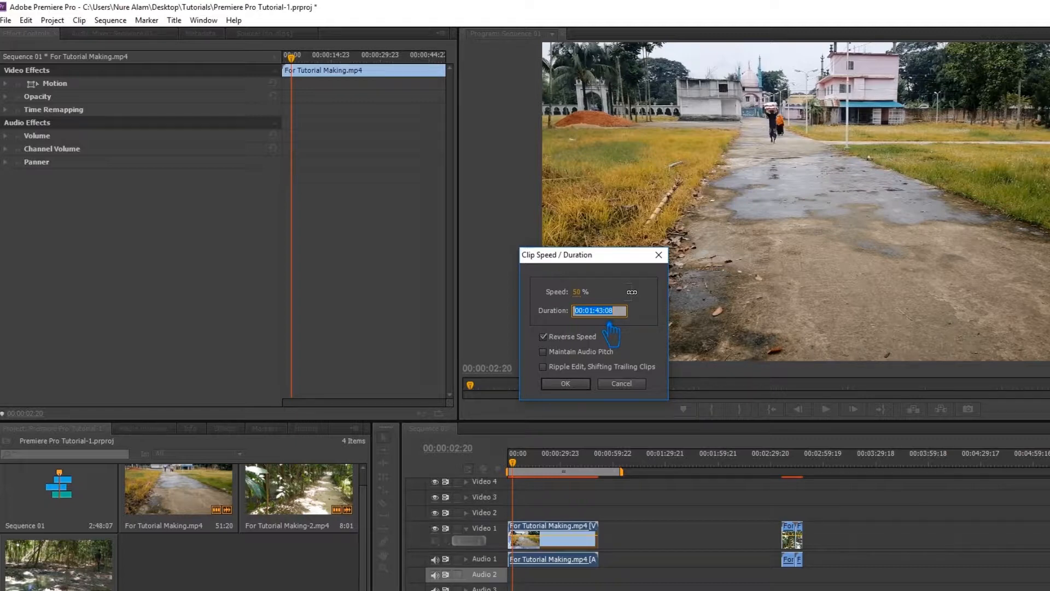
{"action": "left_click", "coordinate": [586, 294]}
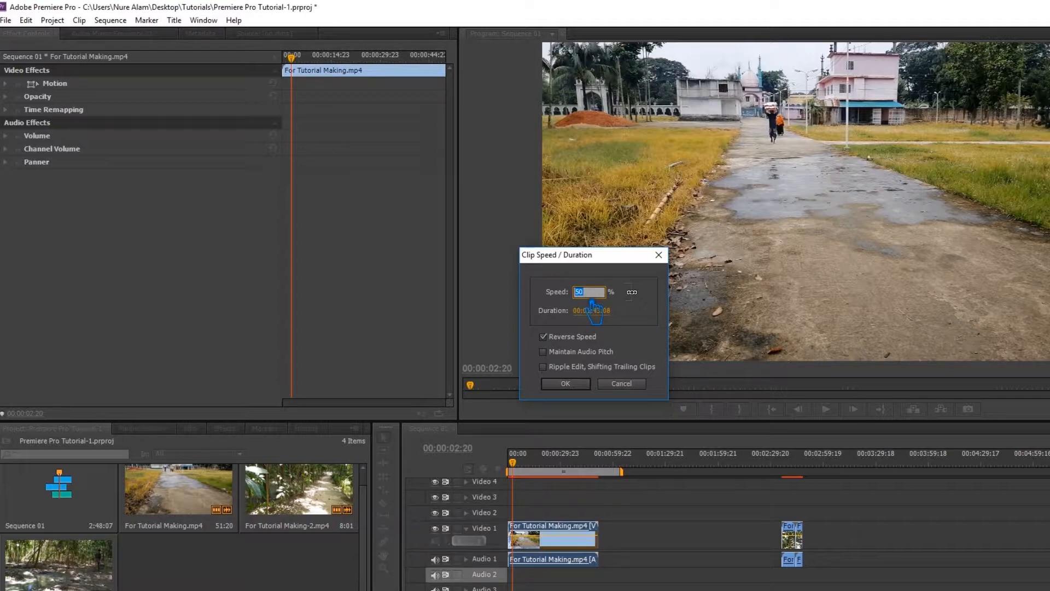
{"action": "type", "text": "300"}
{"action": "key", "text": "Tab"}
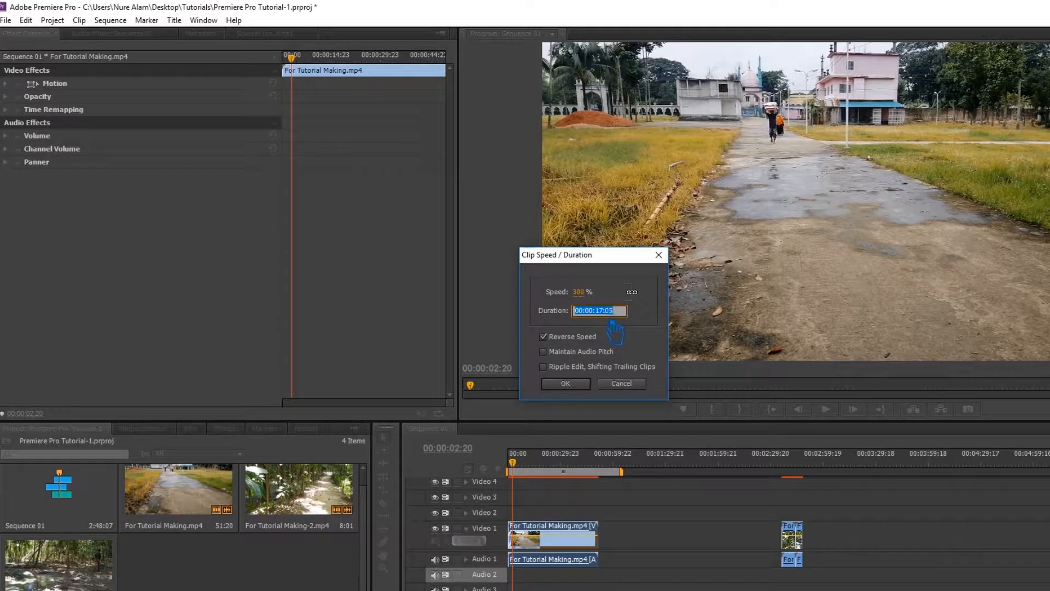
- Set the clip speed to 100 percent and apply the reversed playback to For Tutorial Making.mp4
{"action": "left_click", "coordinate": [590, 295]}
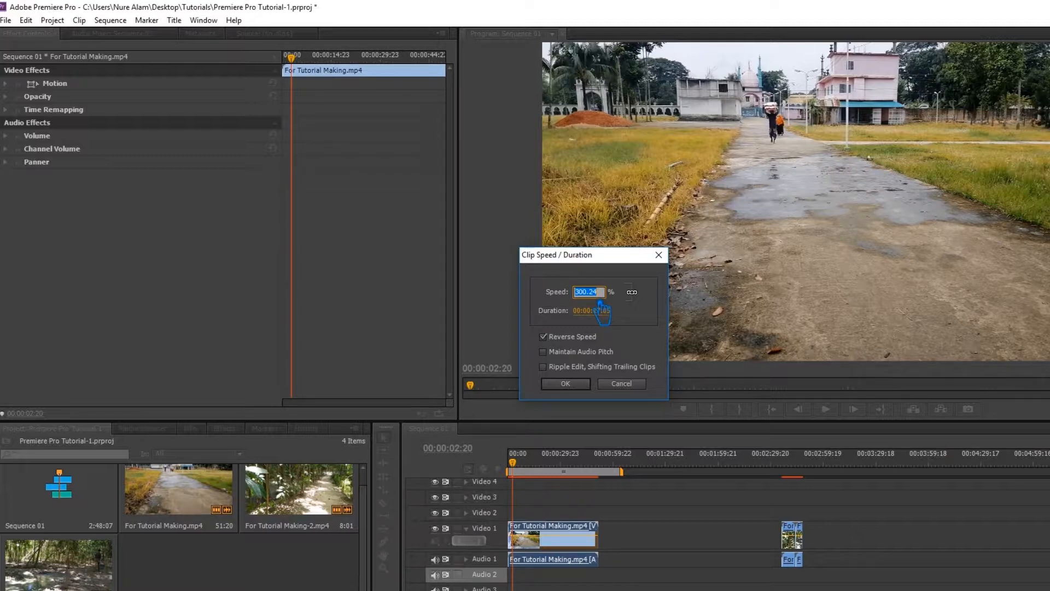
{"action": "type", "text": "100"}
{"action": "left_click", "coordinate": [581, 385]}
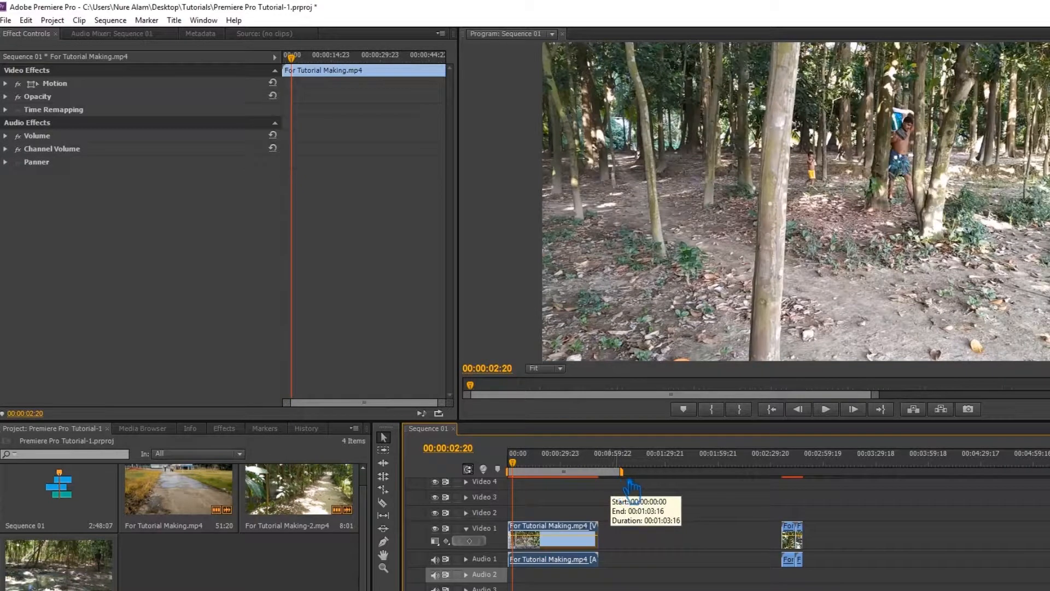
- Ripple-delete the empty gap between the reversed clip and the two clips following it
{"action": "left_click_drag", "start_coordinate": [840, 577], "coordinate": [765, 519]}
{"action": "left_click", "coordinate": [650, 536]}
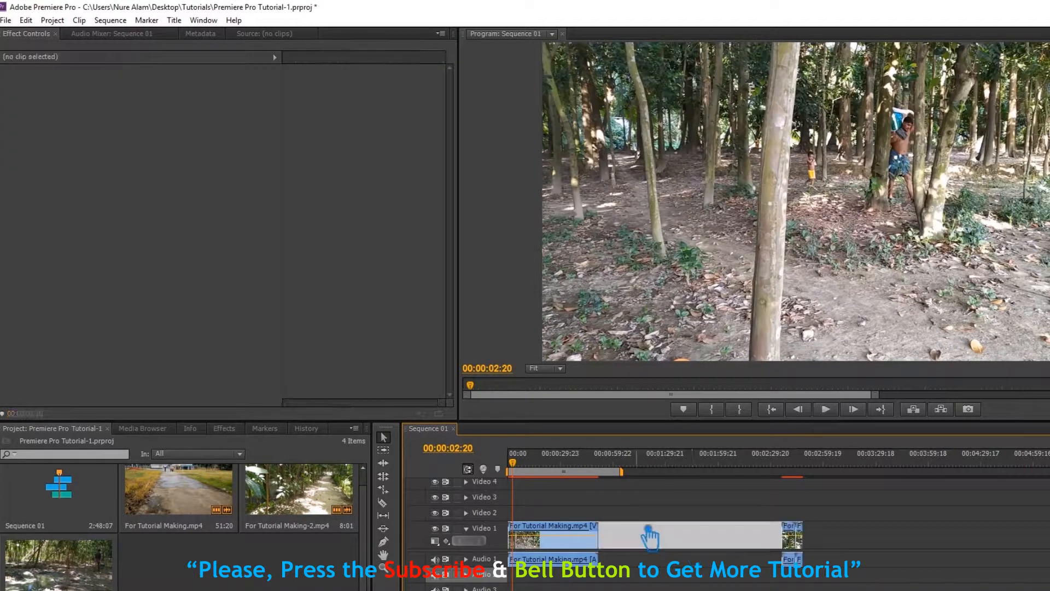
{"action": "right_click", "coordinate": [641, 534]}
{"action": "left_click", "coordinate": [683, 540]}
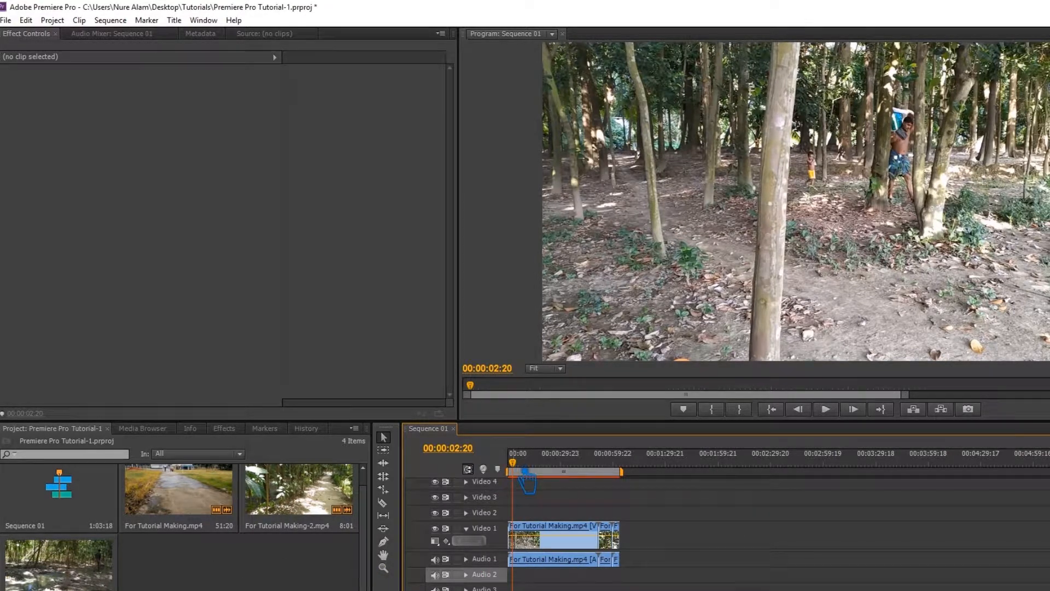
- Save the project and scrub the sequence from its start to 00:00:55:03
{"action": "key", "text": "Home"}
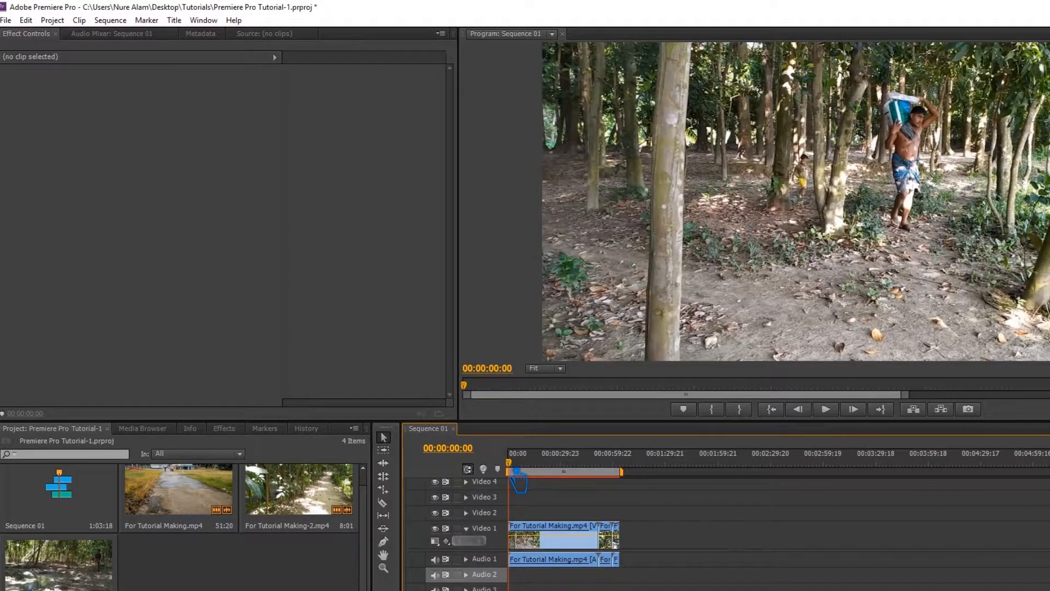
{"action": "key", "text": "ctrl+s"}
{"action": "left_click_drag", "start_coordinate": [518, 465], "coordinate": [619, 471]}
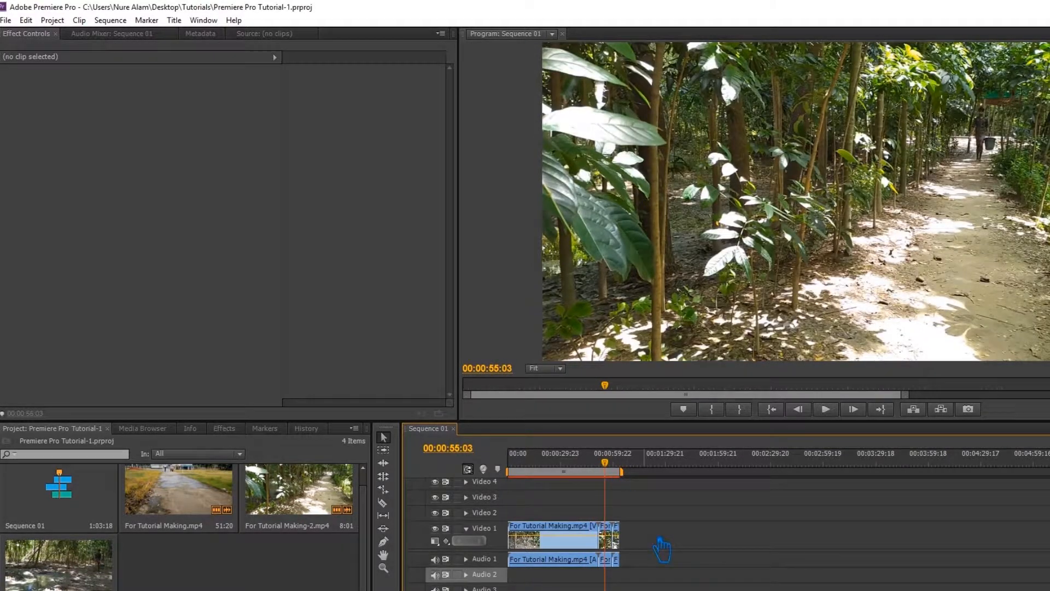
- Move For Tutorial Making-3.mp4 further along the timeline, leaving a wide gap after For Tutorial Making-2.mp4
{"action": "left_click", "coordinate": [618, 540]}
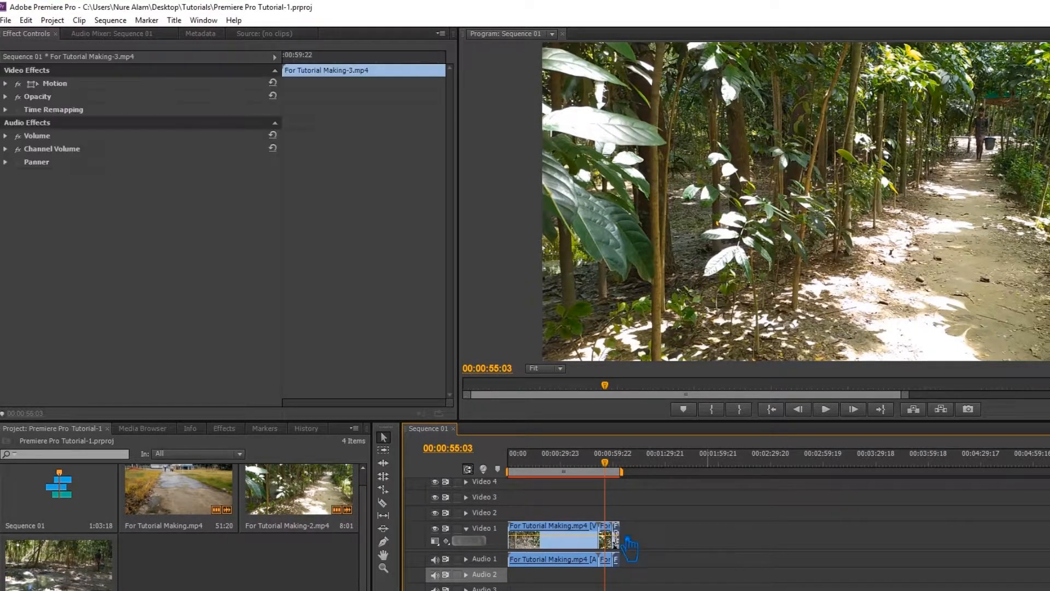
{"action": "left_click_drag", "start_coordinate": [628, 551], "coordinate": [788, 553]}
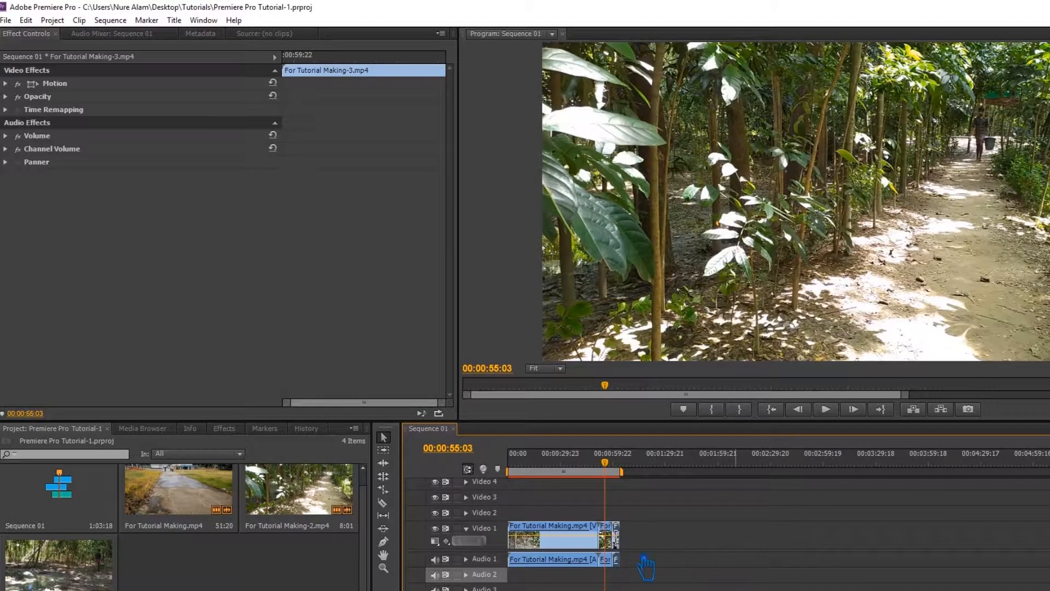
{"action": "left_click_drag", "start_coordinate": [628, 553], "coordinate": [730, 558]}
- Open the speed and duration settings of For Tutorial Making-2.mp4 and turn on Reverse Speed
{"action": "left_click", "coordinate": [607, 556]}
{"action": "right_click", "coordinate": [619, 557]}
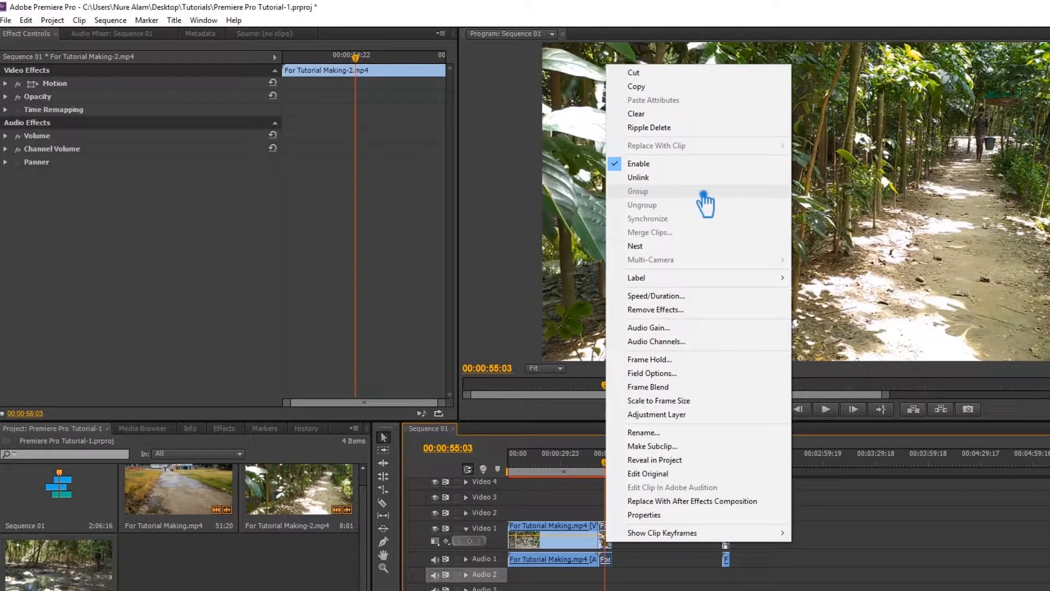
{"action": "left_click", "coordinate": [681, 296]}
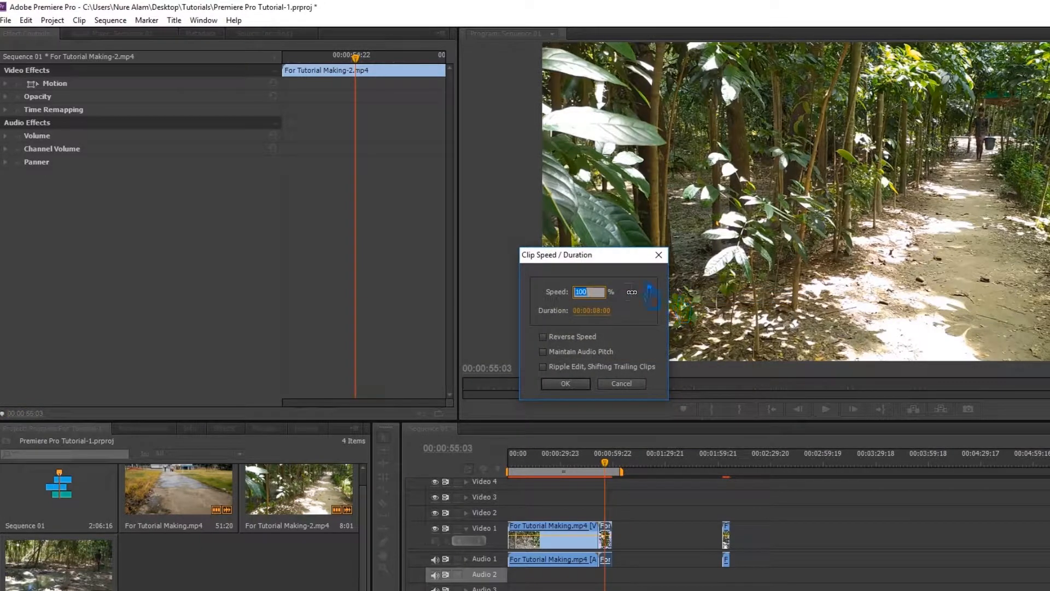
{"action": "left_click", "coordinate": [596, 294]}
{"action": "left_click", "coordinate": [611, 311]}
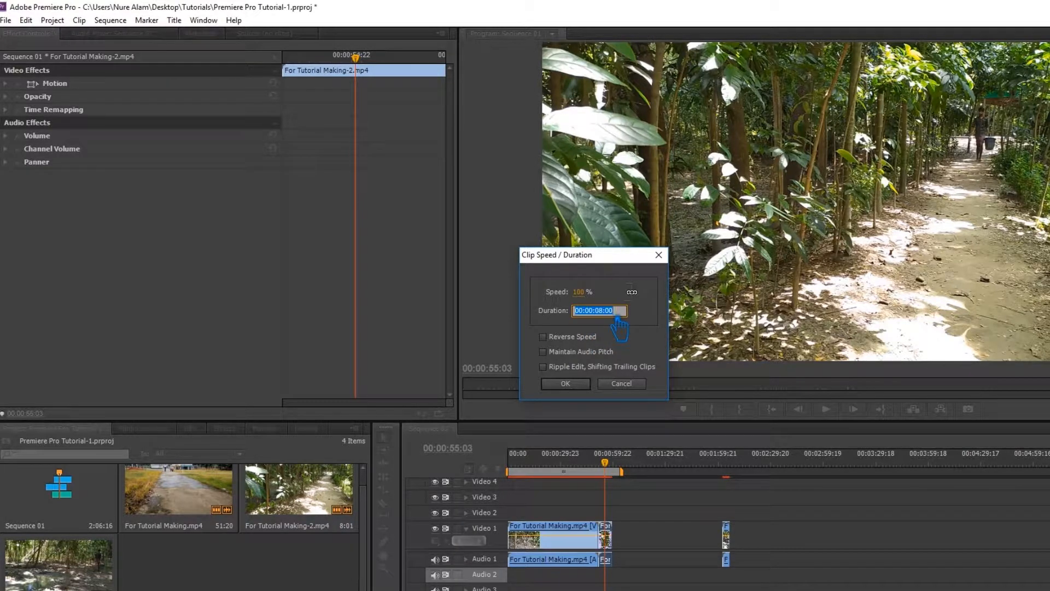
{"action": "left_click", "coordinate": [550, 337]}
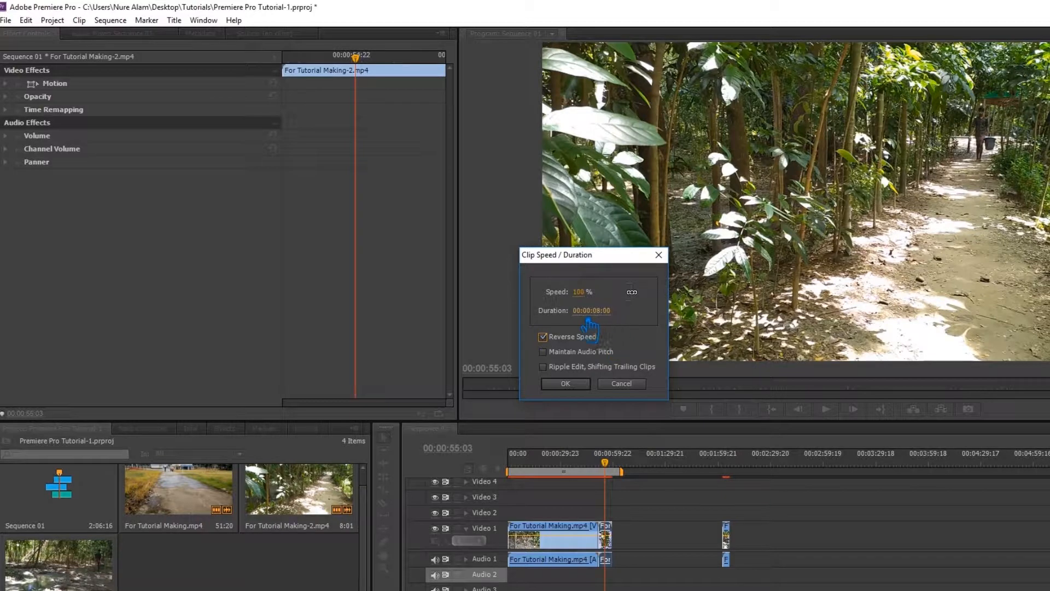
- Try speeds of 50, 25 and 200 percent for the reversed clip and compare the resulting durations
{"action": "left_click", "coordinate": [612, 313]}
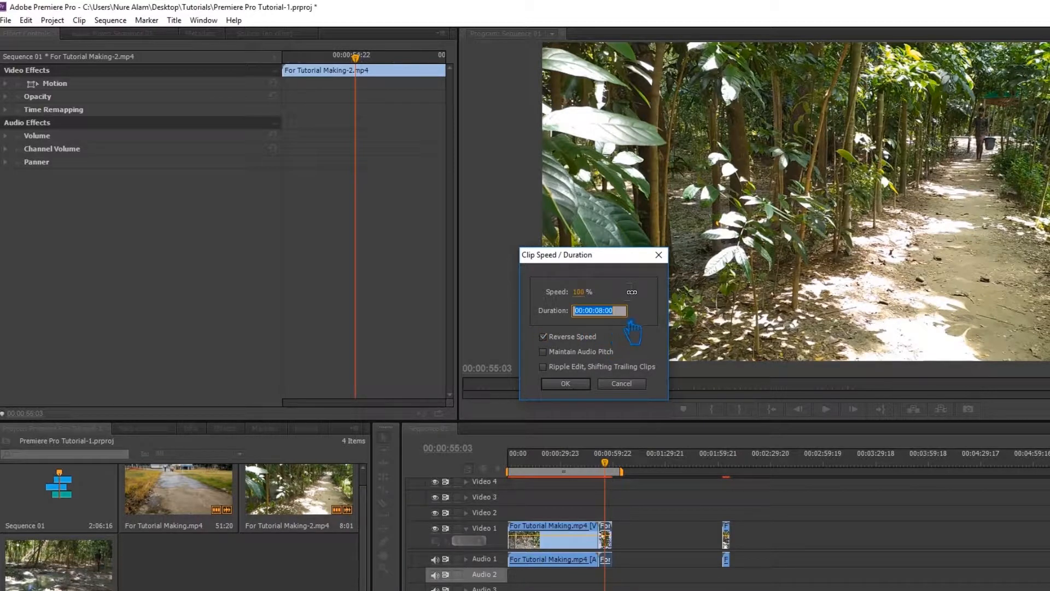
{"action": "double_click", "coordinate": [600, 311]}
{"action": "left_click", "coordinate": [581, 293]}
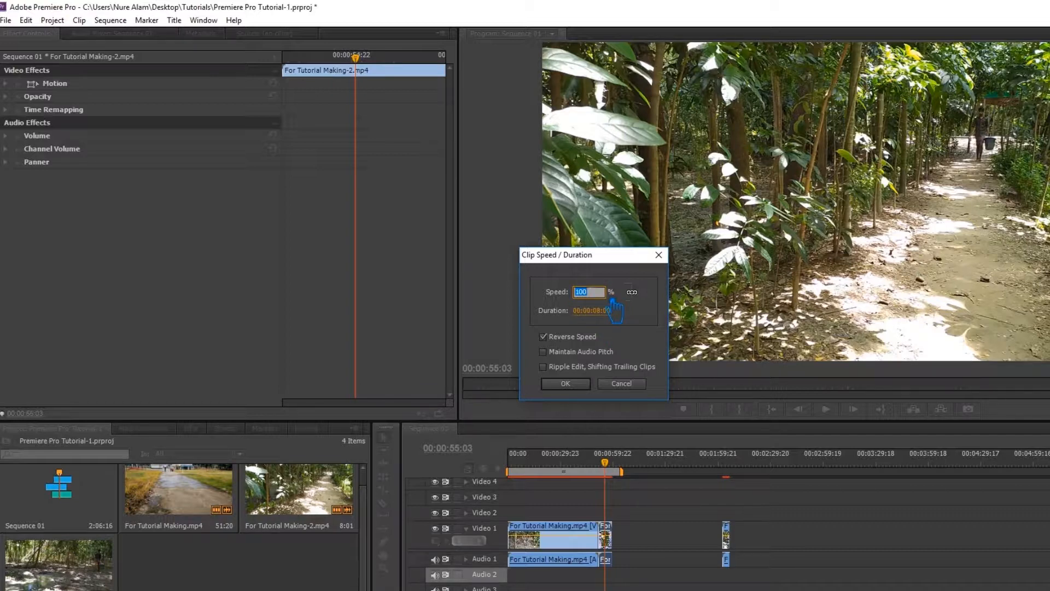
{"action": "type", "text": "50"}
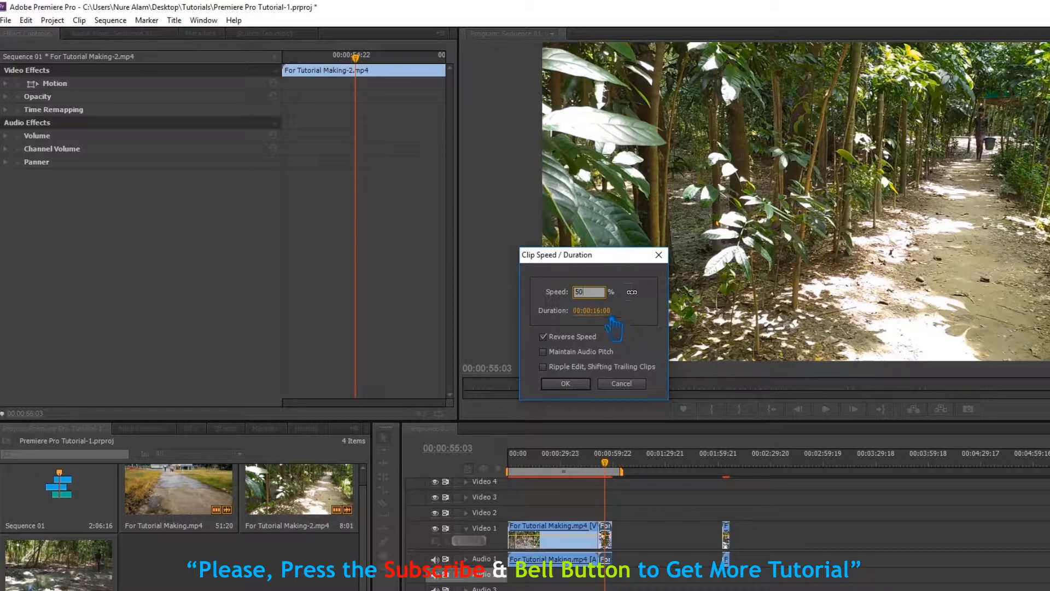
{"action": "left_click", "coordinate": [615, 312]}
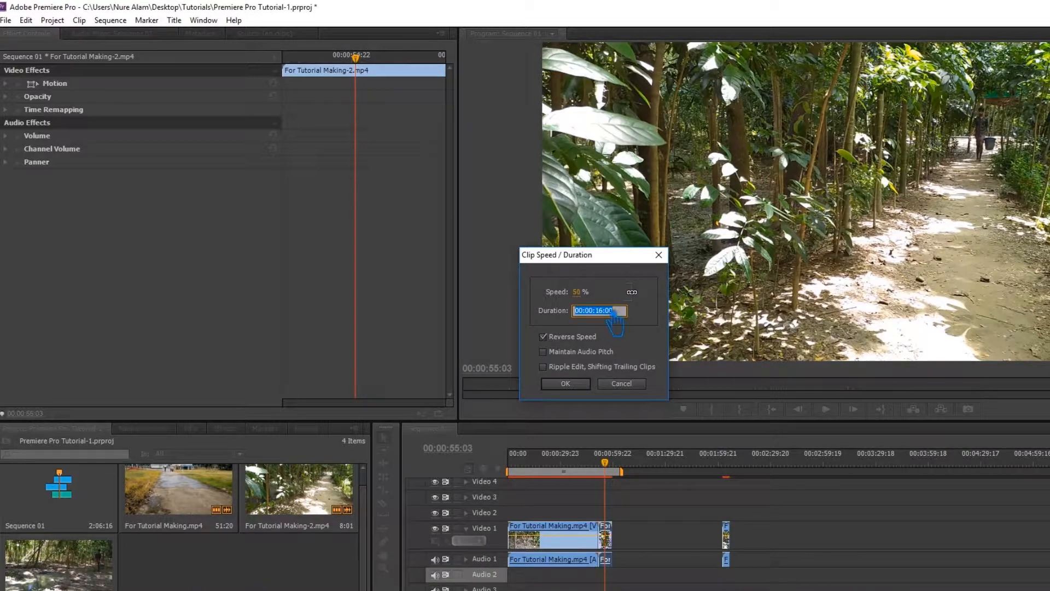
{"action": "left_click", "coordinate": [581, 293]}
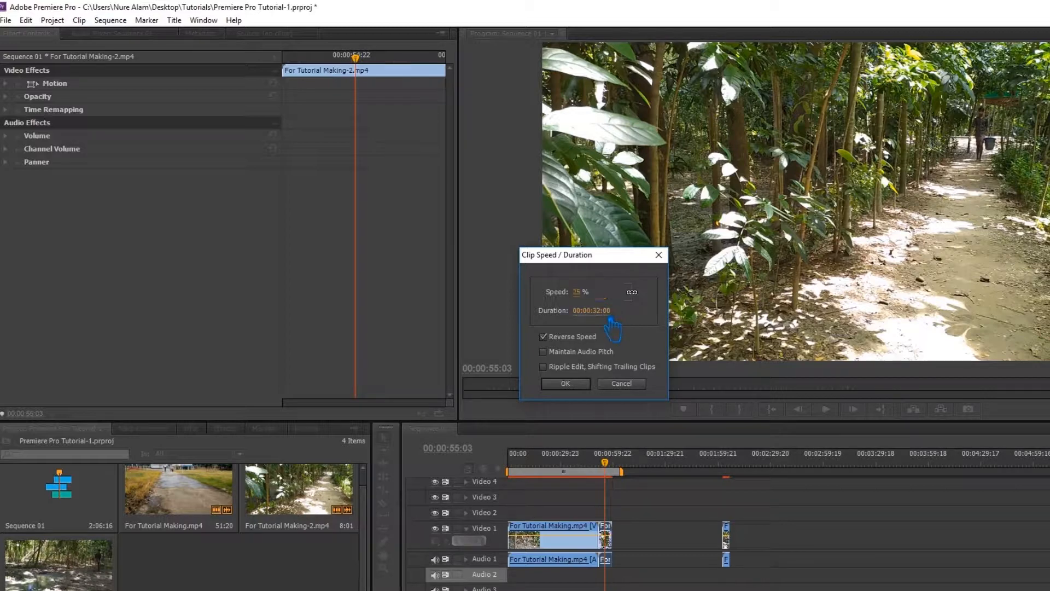
{"action": "left_click", "coordinate": [611, 311]}
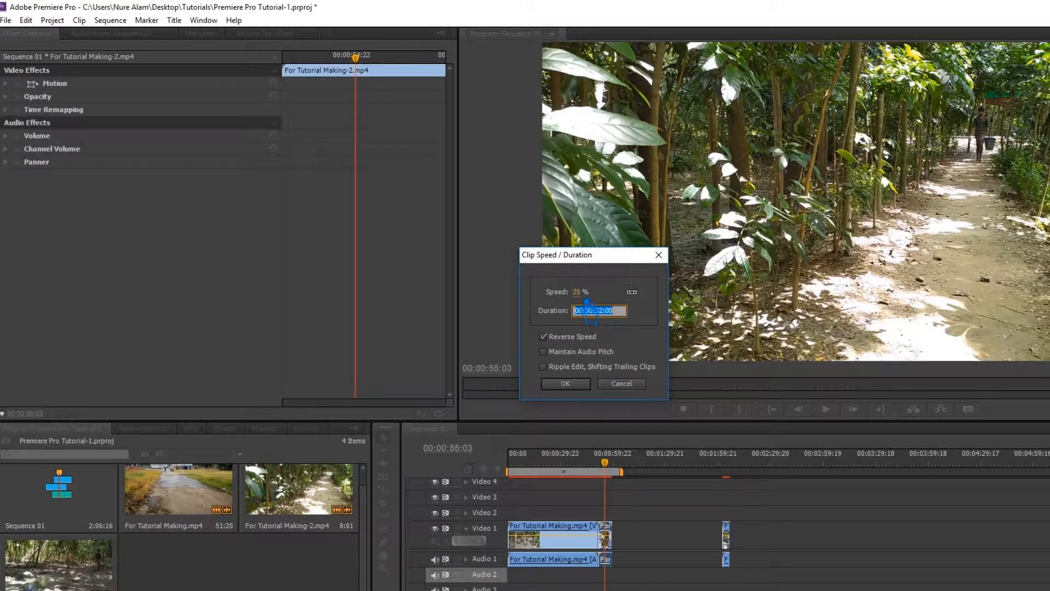
{"action": "left_click", "coordinate": [585, 295]}
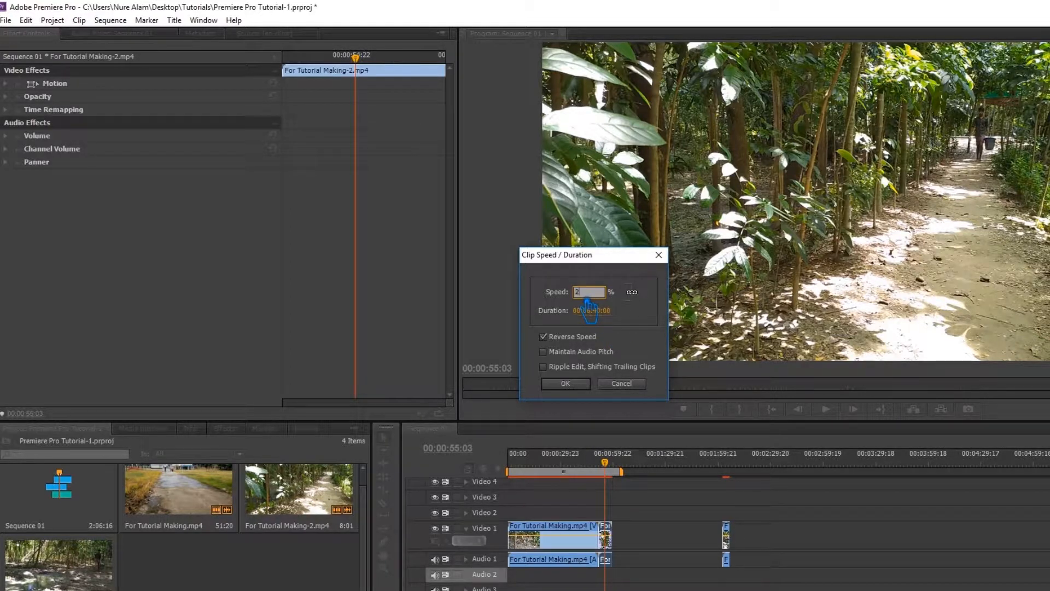
{"action": "left_click", "coordinate": [612, 310]}
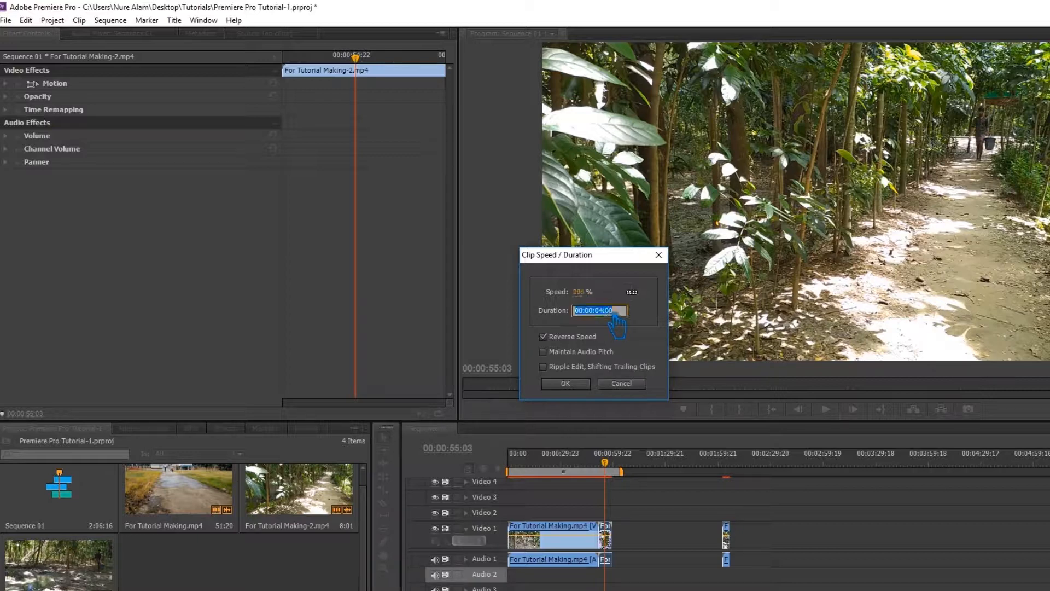
- Set the speed of For Tutorial Making-2.mp4 to 50 percent and apply the reversed playback
{"action": "left_click", "coordinate": [583, 294]}
{"action": "type", "text": "50"}
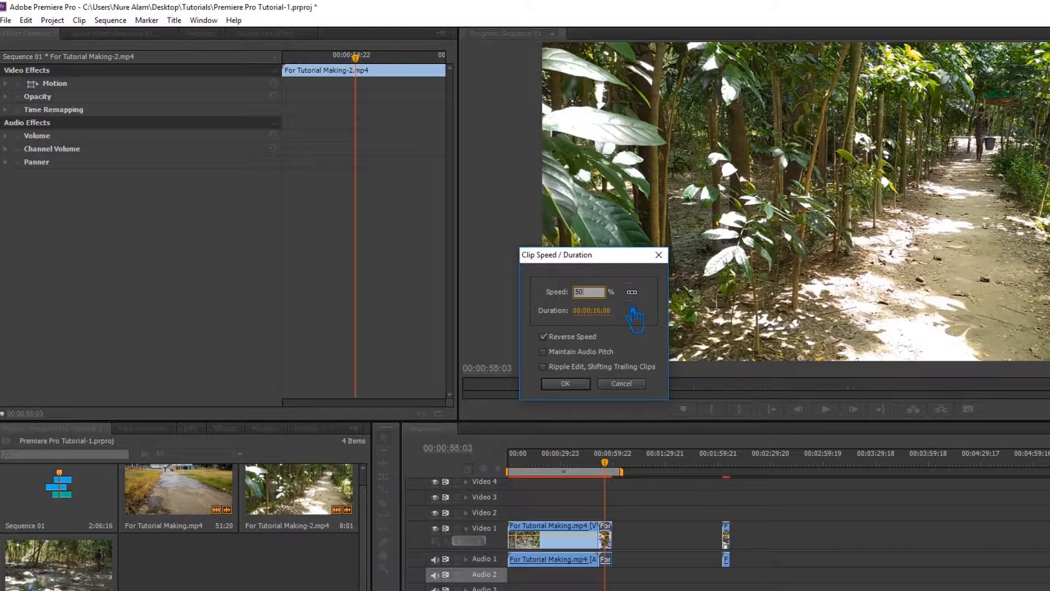
{"action": "left_click", "coordinate": [580, 384]}
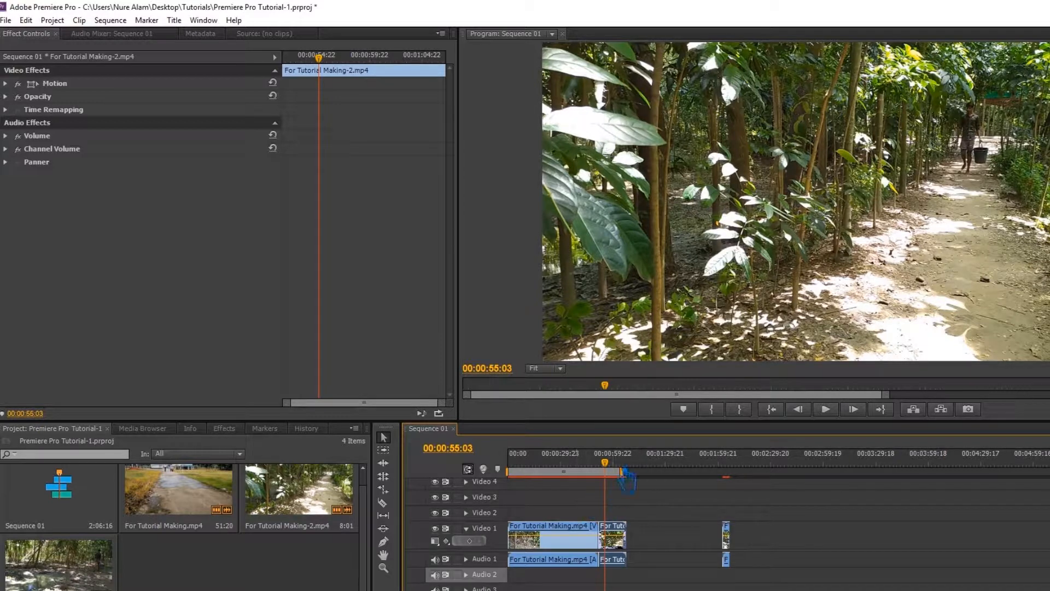
- Move For Tutorial Making-3.mp4 closer to the slowed clip and ripple-delete the remaining gap between them
{"action": "left_click_drag", "start_coordinate": [621, 475], "coordinate": [646, 481]}
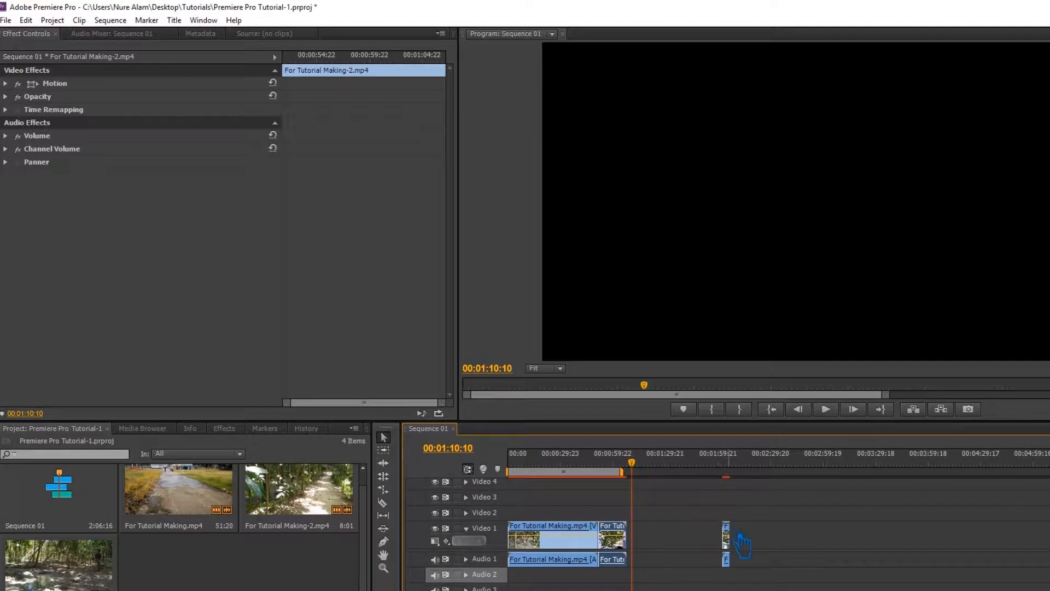
{"action": "left_click_drag", "start_coordinate": [727, 547], "coordinate": [664, 543]}
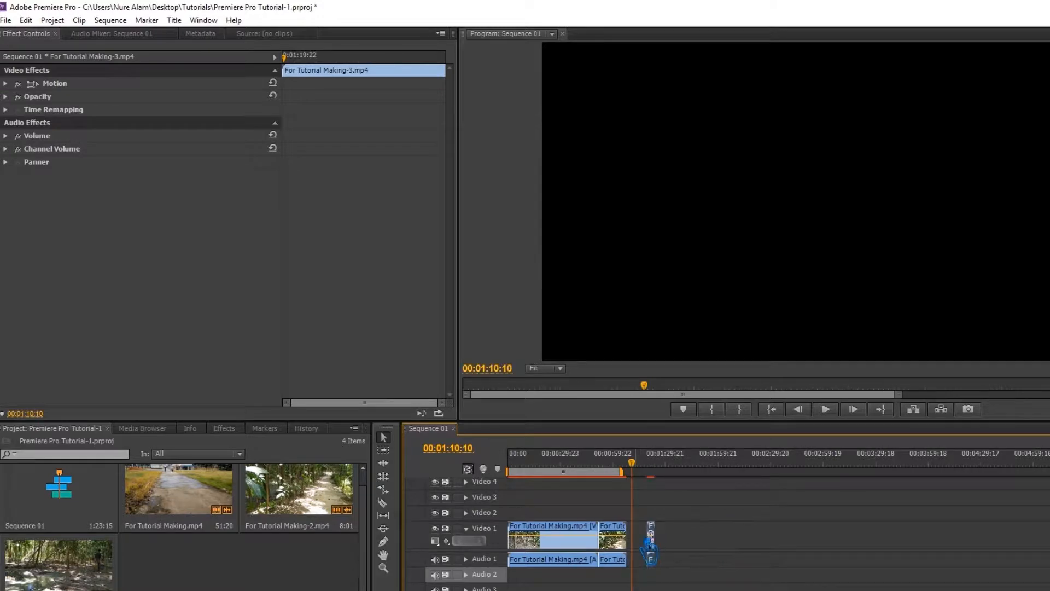
{"action": "left_click", "coordinate": [640, 545]}
{"action": "right_click", "coordinate": [637, 536]}
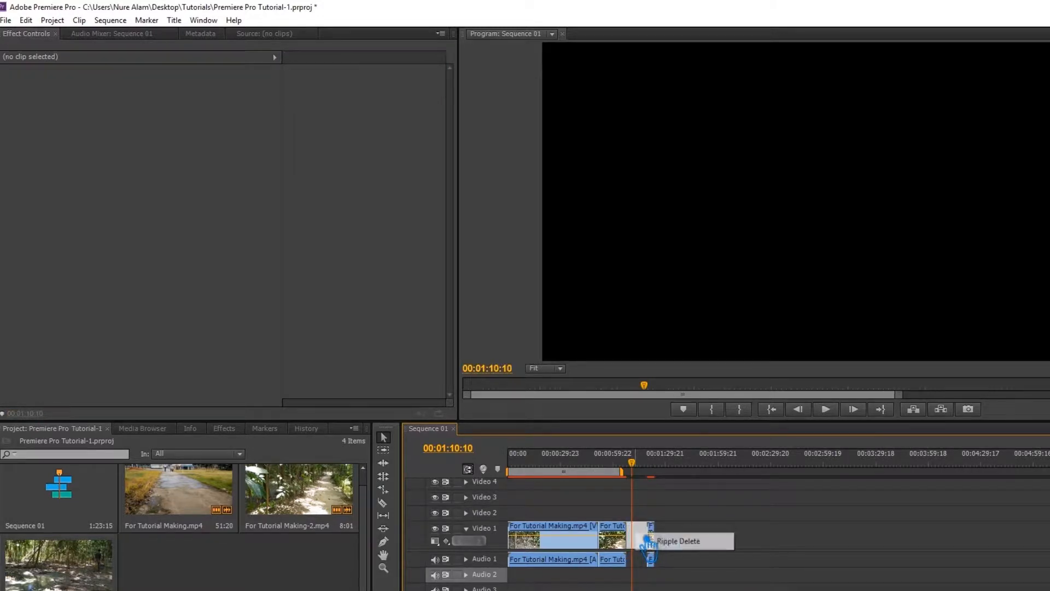
{"action": "left_click", "coordinate": [668, 541]}
- Extend the work area to the end of For Tutorial Making-3.mp4 and save the project
{"action": "left_click_drag", "start_coordinate": [625, 471], "coordinate": [633, 472]}
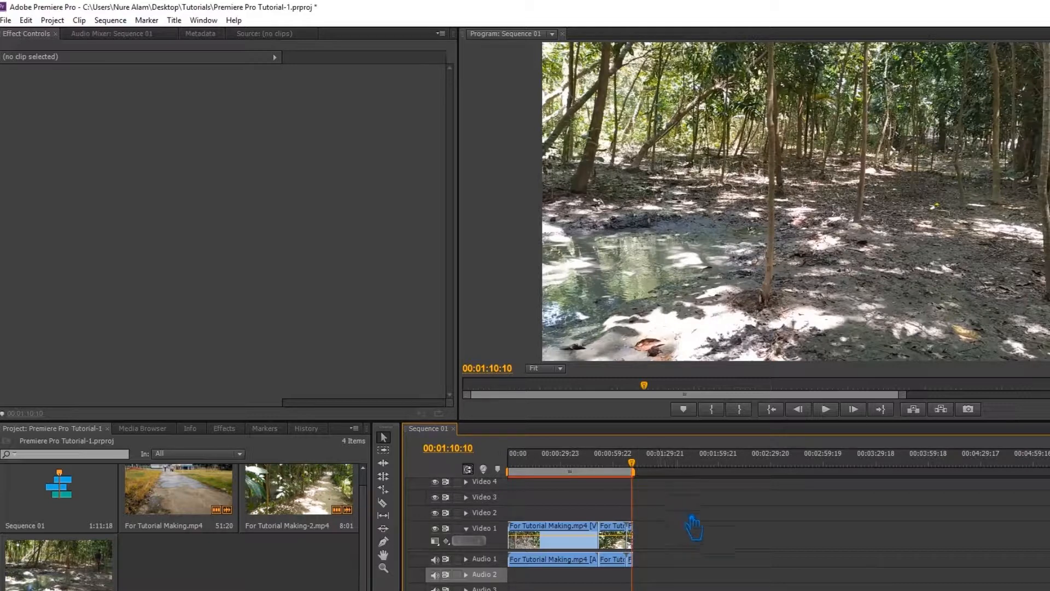
{"action": "key", "text": "="}
{"action": "key", "text": "="}
{"action": "key", "text": "="}
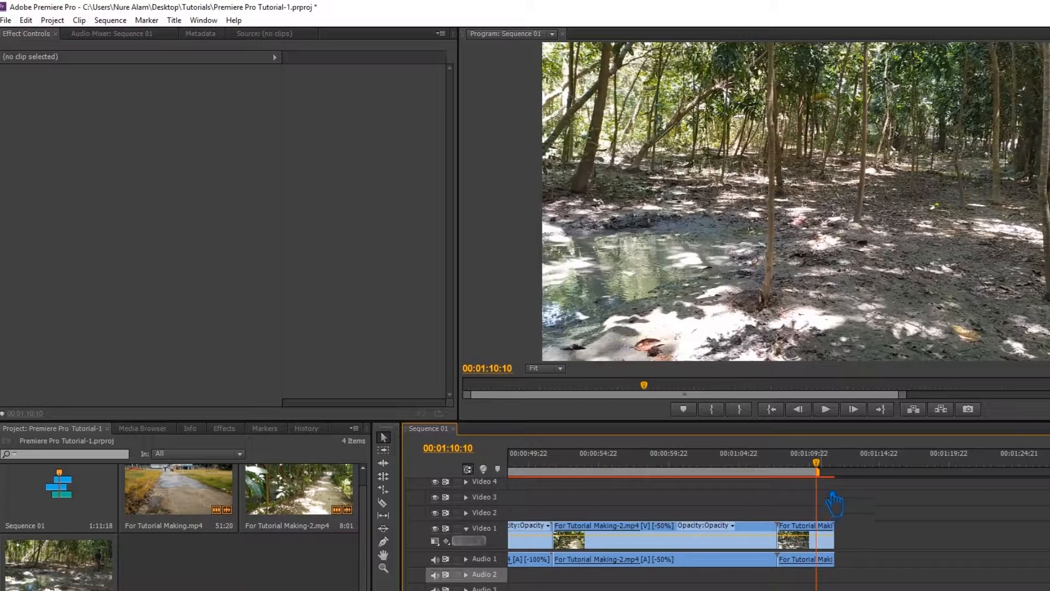
{"action": "key", "text": "="}
{"action": "key", "text": "="}
{"action": "key", "text": "="}
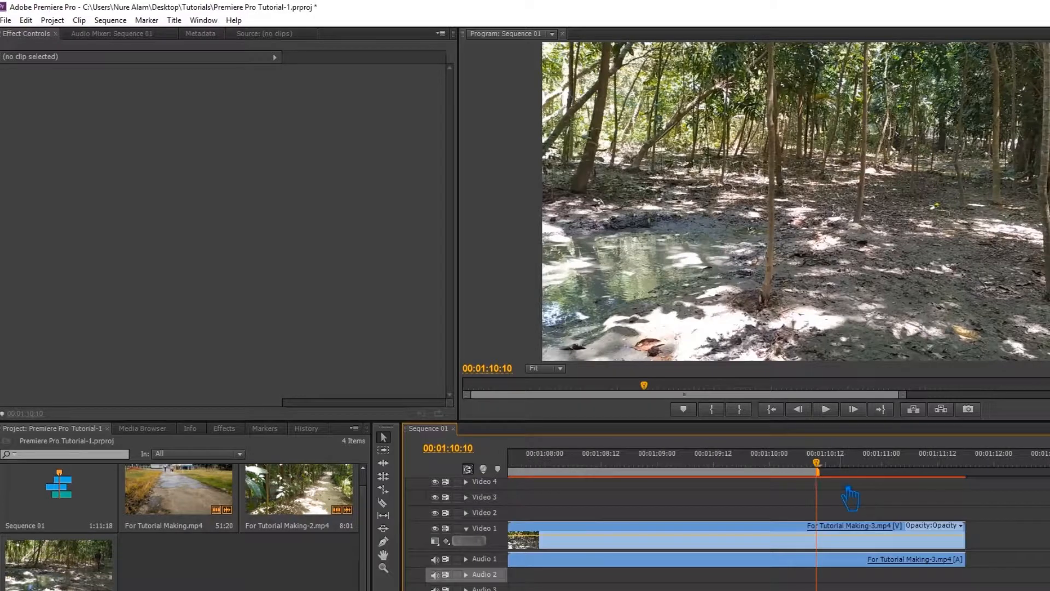
{"action": "left_click_drag", "start_coordinate": [922, 492], "coordinate": [971, 495]}
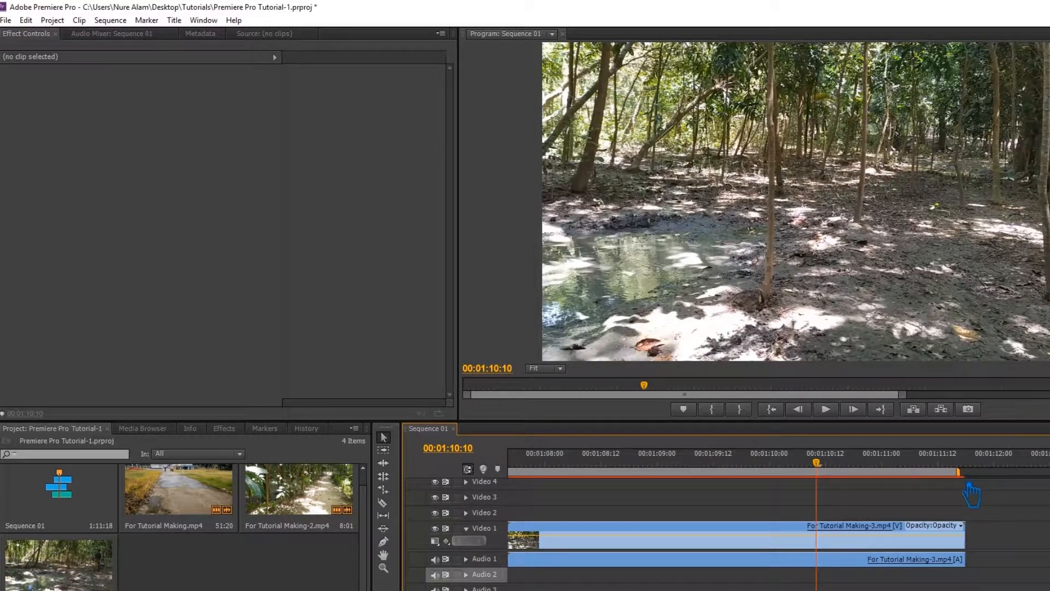
{"action": "key", "text": "ctrl+s"}
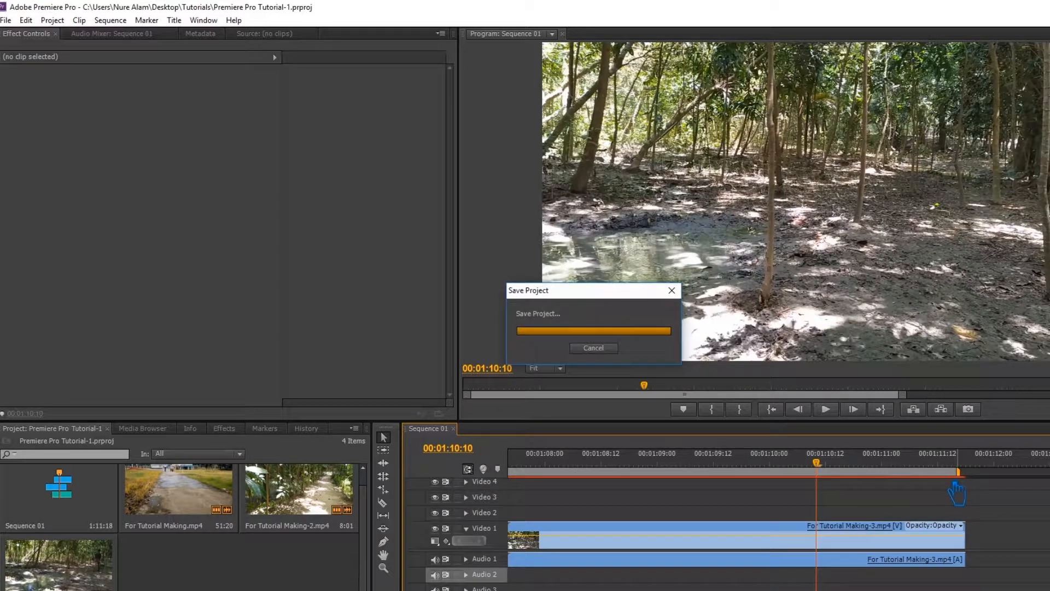
- Open the speed and duration settings of For Tutorial Making-3.mp4 and turn on Reverse Speed
{"action": "key", "text": "minus"}
{"action": "key", "text": "minus"}
{"action": "key", "text": "minus"}
{"action": "key", "text": "minus"}
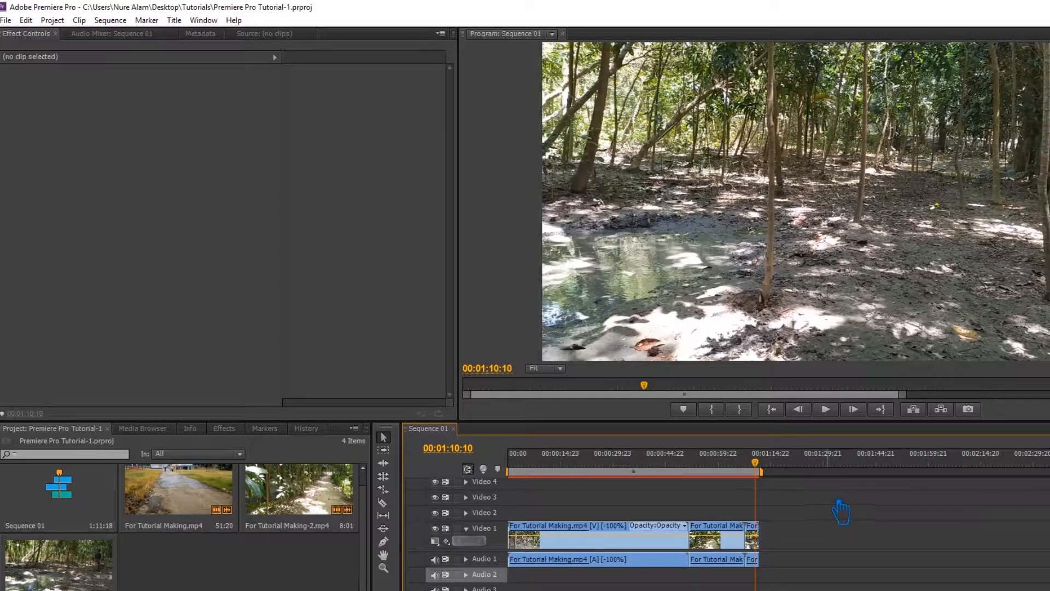
{"action": "left_click", "coordinate": [759, 547]}
{"action": "right_click", "coordinate": [755, 544]}
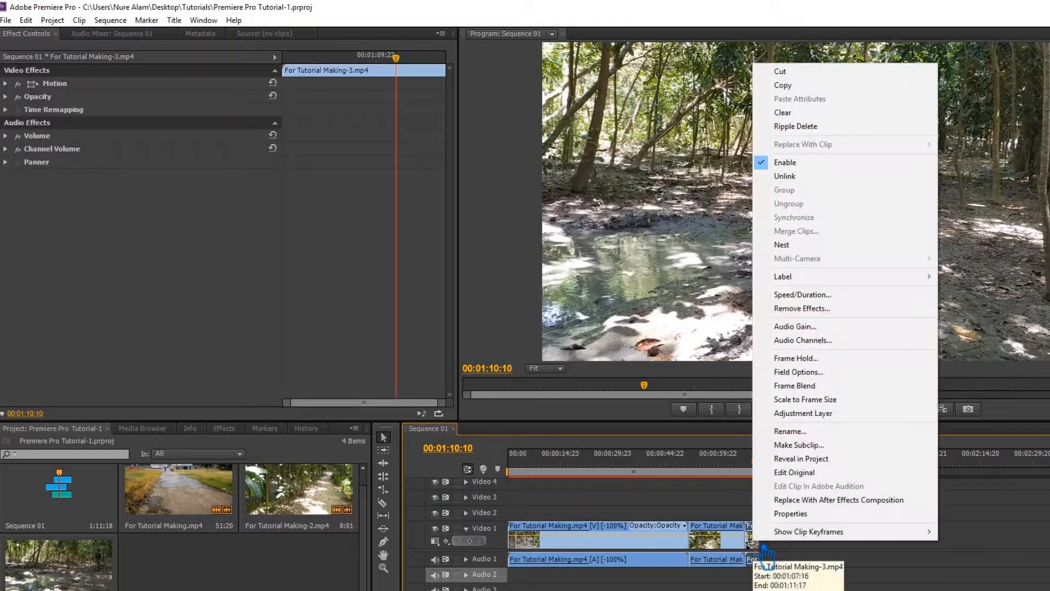
{"action": "left_click", "coordinate": [842, 297]}
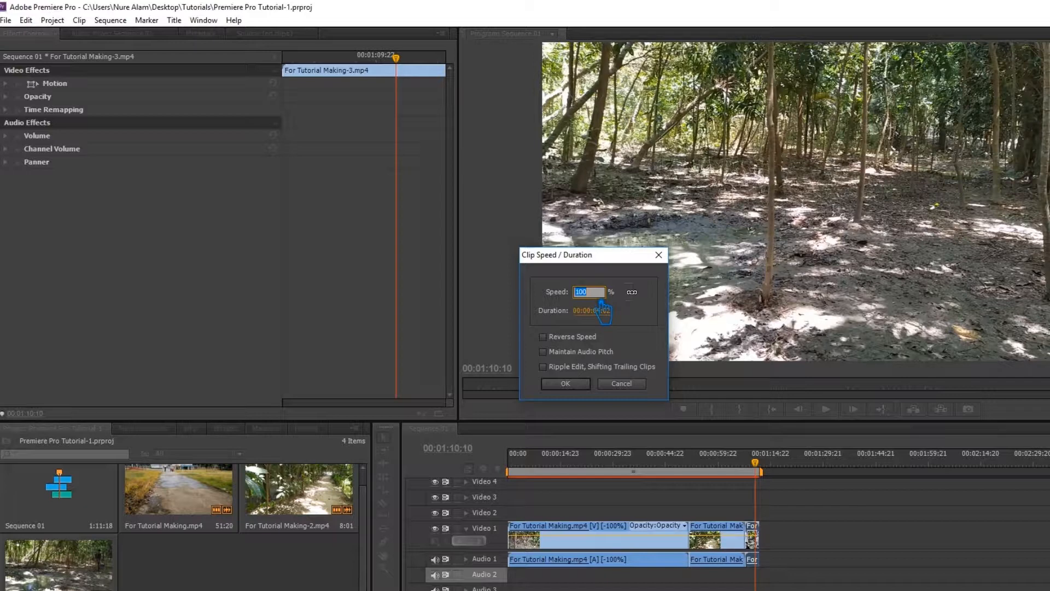
{"action": "left_click", "coordinate": [555, 337]}
- Set the speed of For Tutorial Making-3.mp4 to 50 percent and apply the reversed playback
{"action": "left_click", "coordinate": [593, 295]}
{"action": "left_click", "coordinate": [613, 315]}
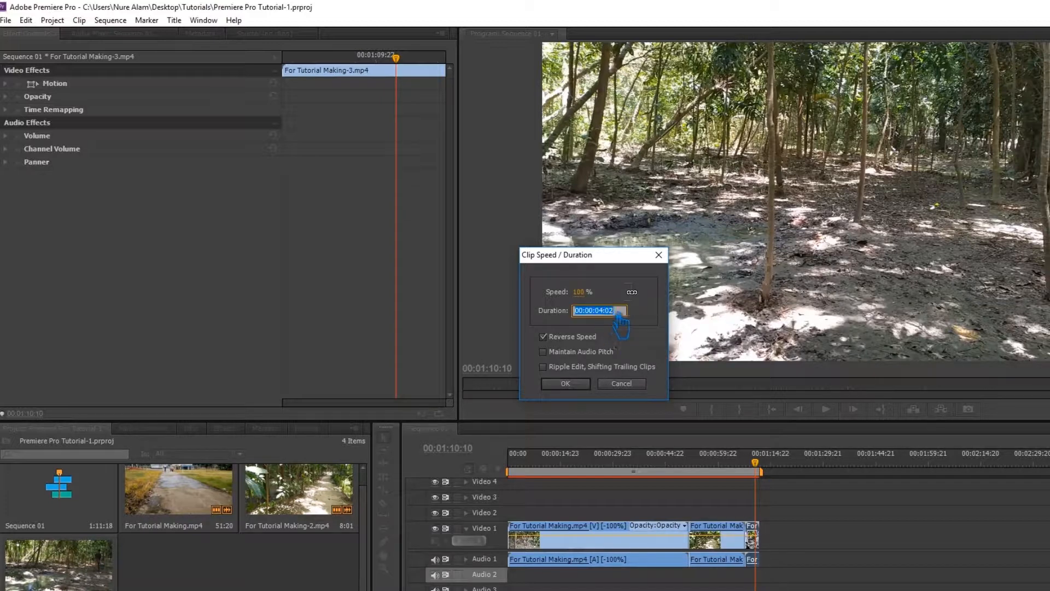
{"action": "left_click", "coordinate": [584, 294]}
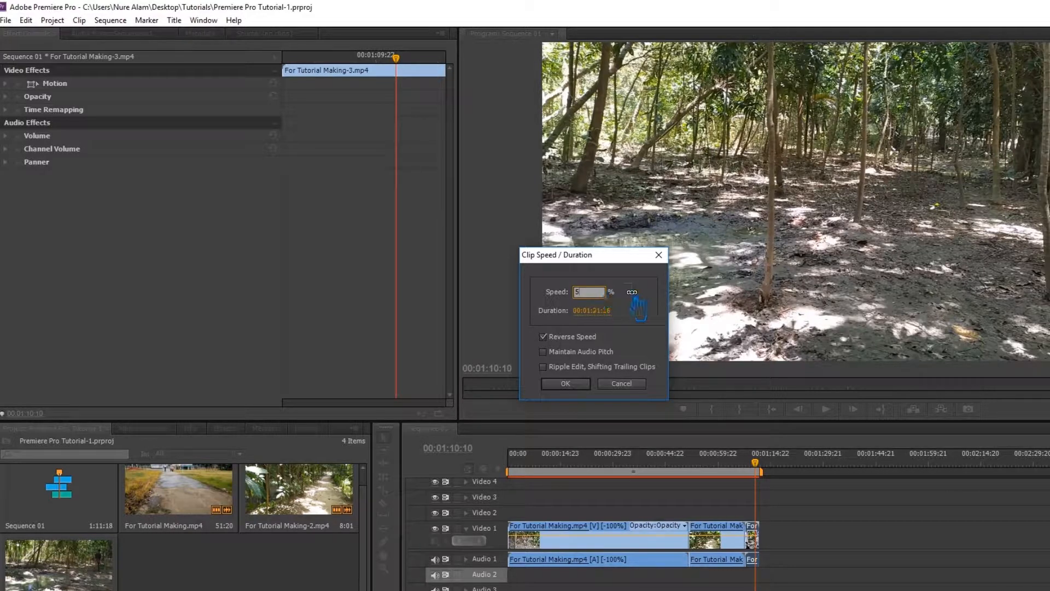
{"action": "left_click", "coordinate": [610, 313]}
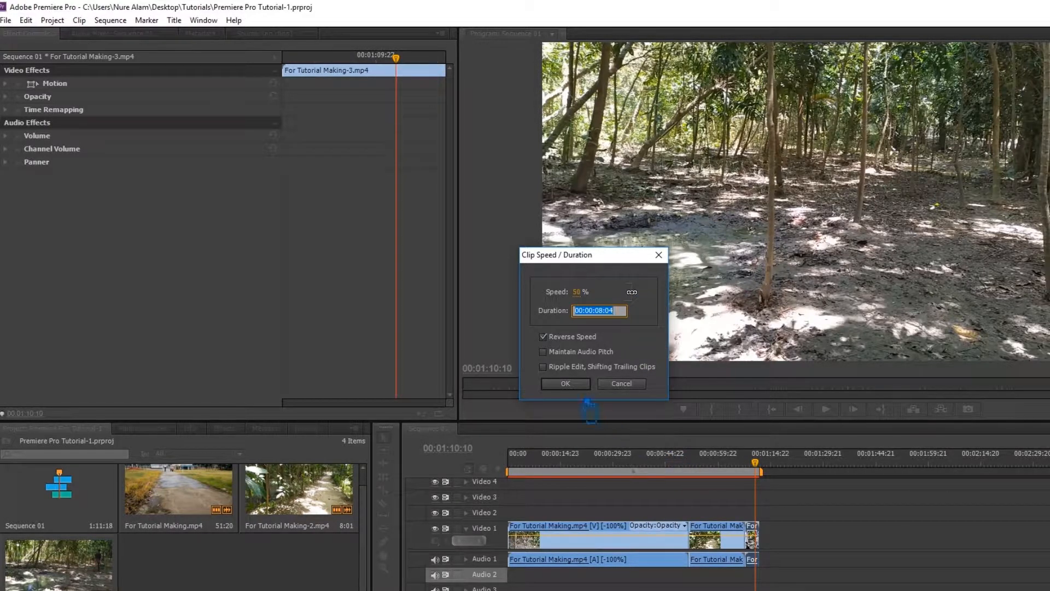
{"action": "left_click", "coordinate": [574, 385]}
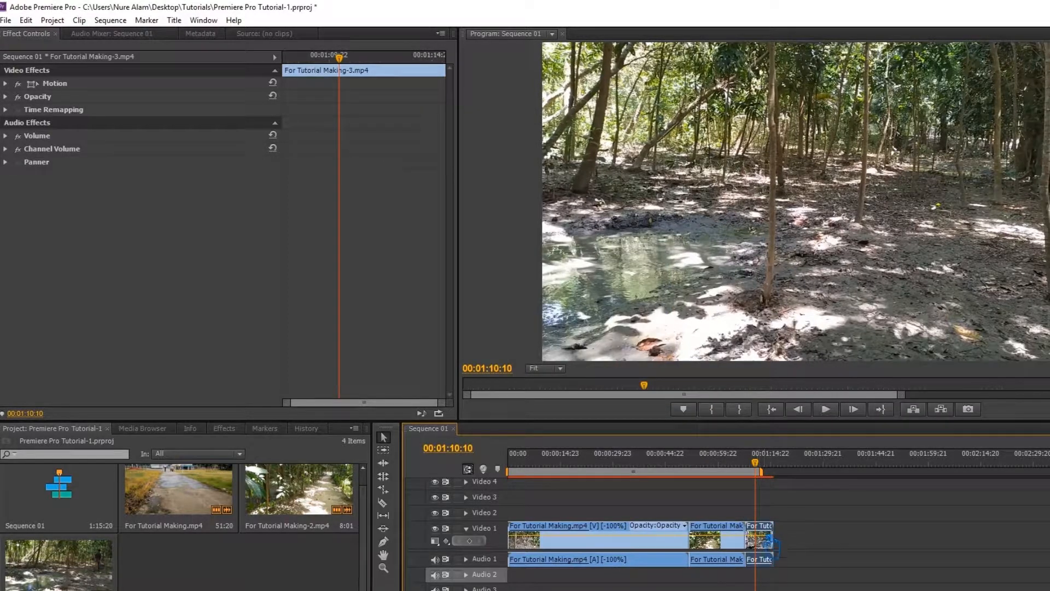
- Extend the work area to the end of the slowed last clip and place the playhead at 00:01:15:19
{"action": "left_click_drag", "start_coordinate": [761, 472], "coordinate": [775, 471]}
{"action": "key", "text": "="}
{"action": "key", "text": "="}
{"action": "key", "text": "="}
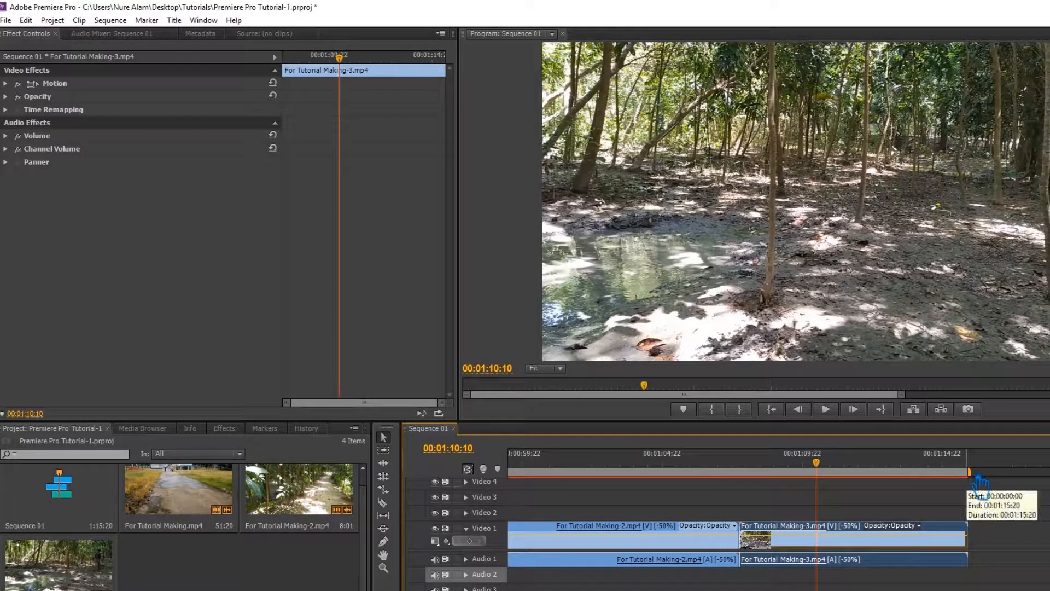
{"action": "left_click_drag", "start_coordinate": [831, 473], "coordinate": [985, 477]}
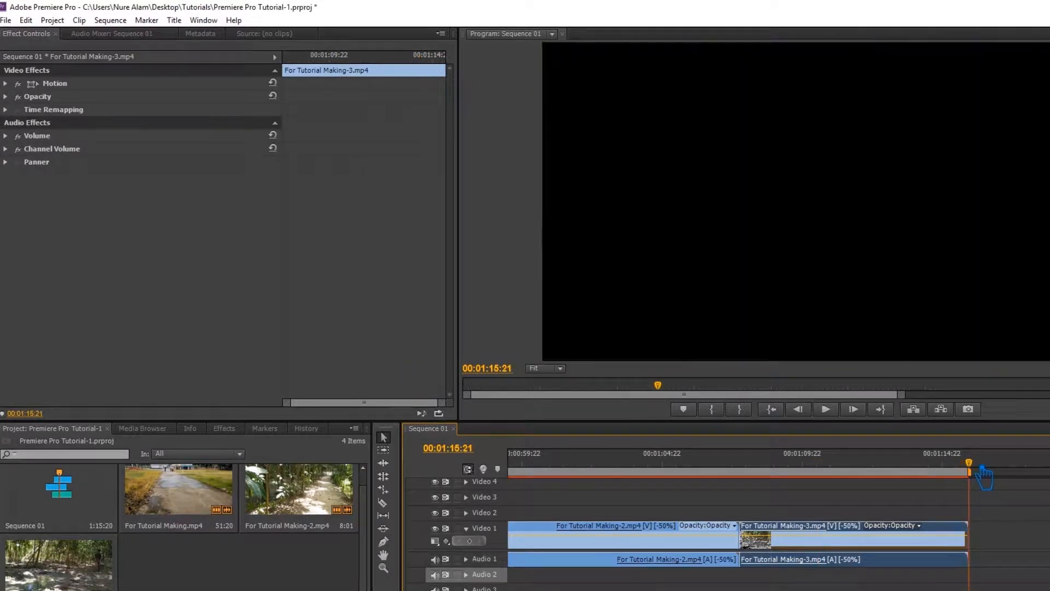
{"action": "key", "text": "Left"}
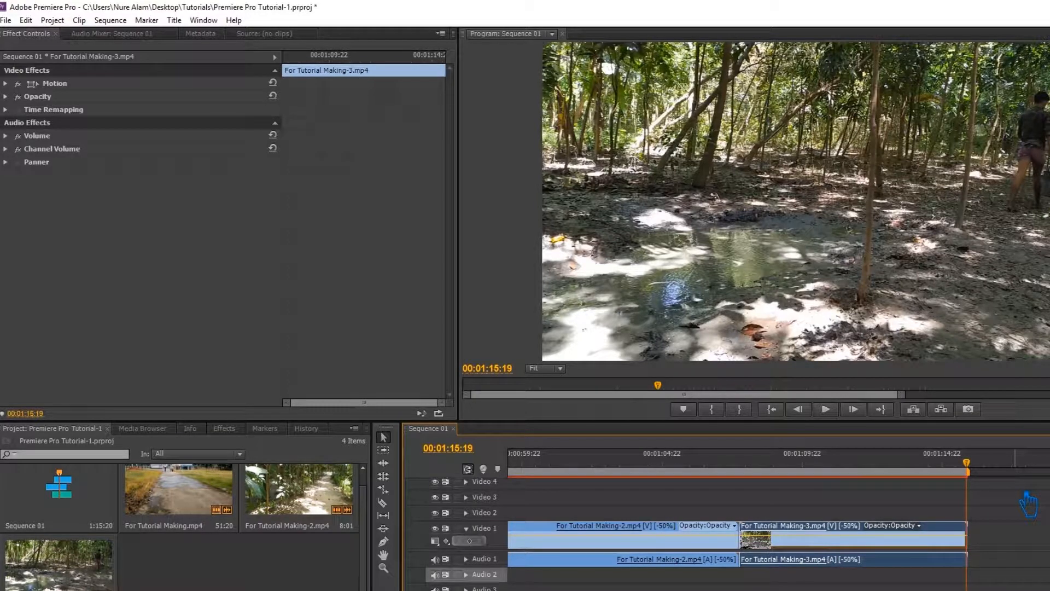
- Save the project and start playing the whole sequence from its beginning
{"action": "key", "text": "ctrl+s"}
{"action": "key", "text": "minus"}
{"action": "key", "text": "minus"}
{"action": "key", "text": "minus"}
{"action": "key", "text": "minus"}
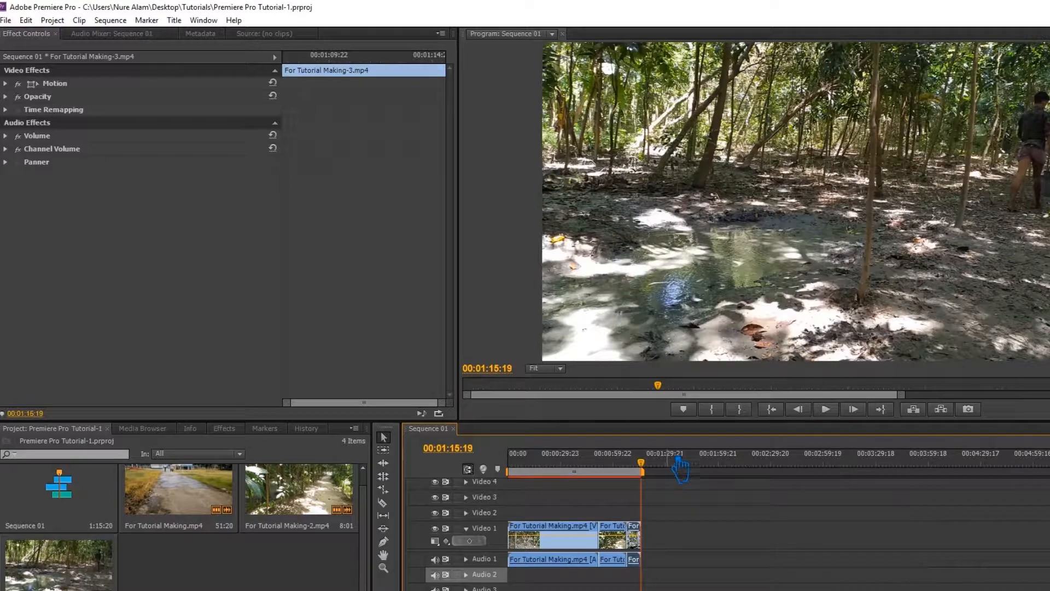
{"action": "key", "text": "Home"}
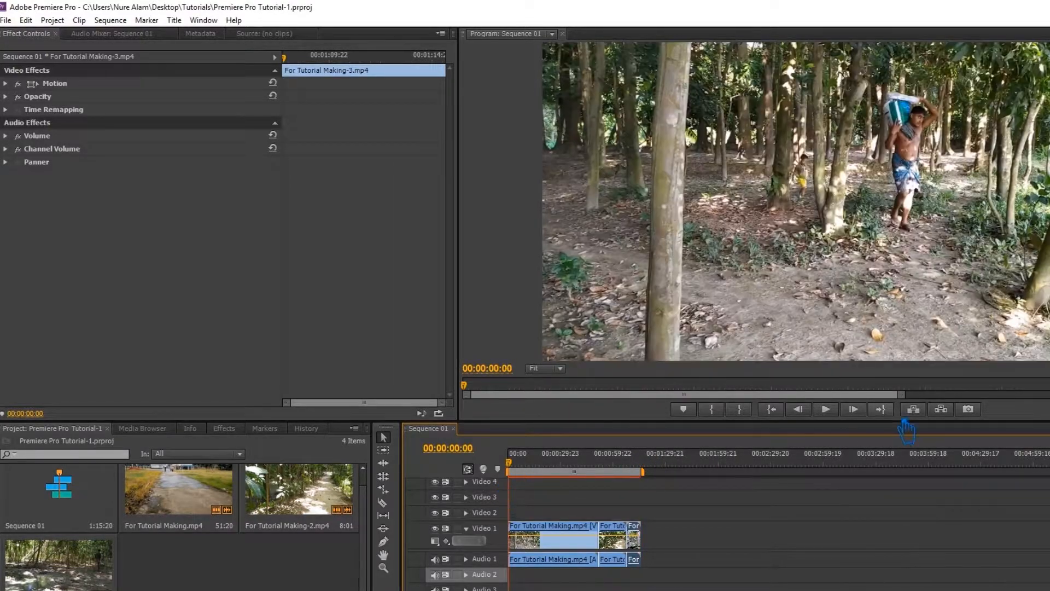
{"action": "left_click", "coordinate": [830, 413]}
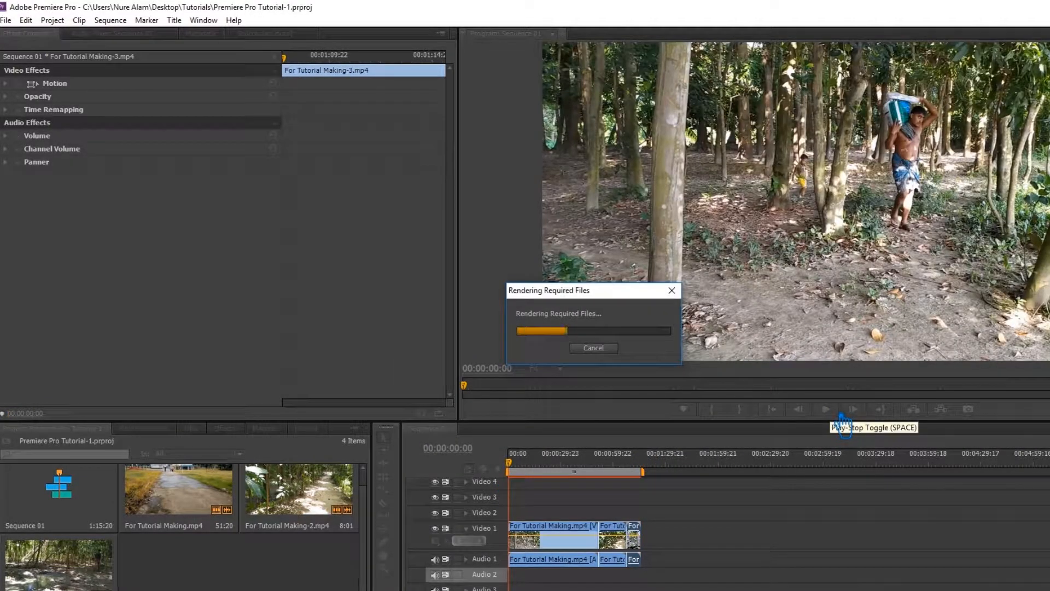